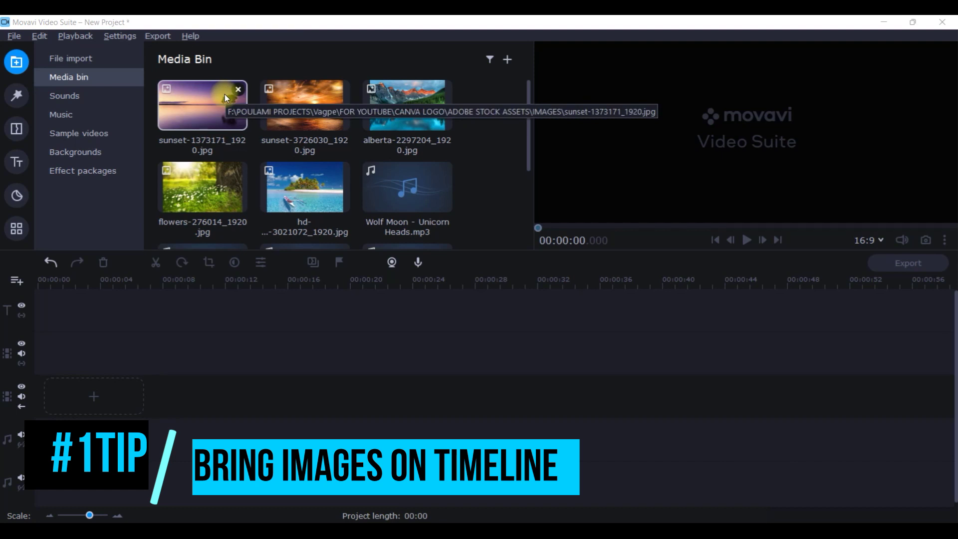
# - Import the project files from Explorer into Movavi Video Suite
pyautogui.click(78, 61)
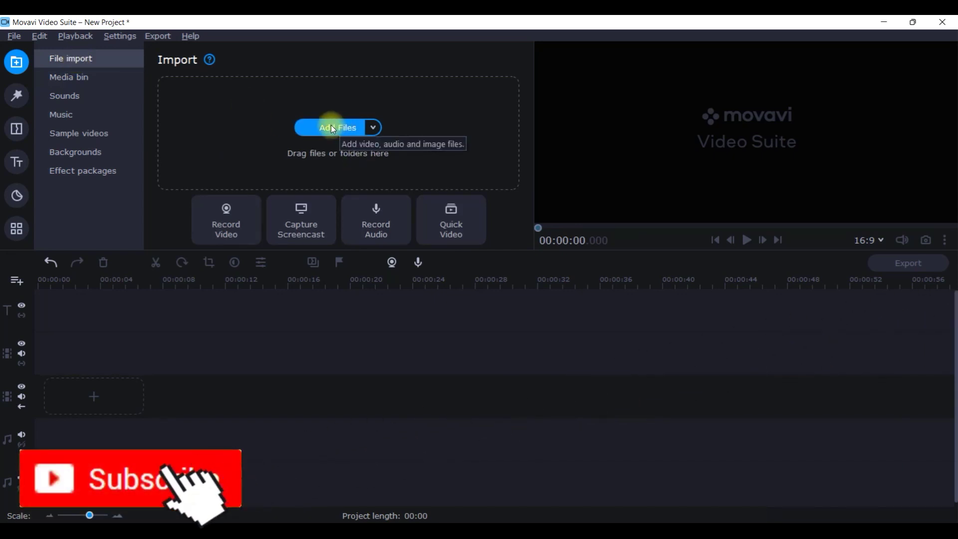
pyautogui.hotkey('alt', 'Tab')
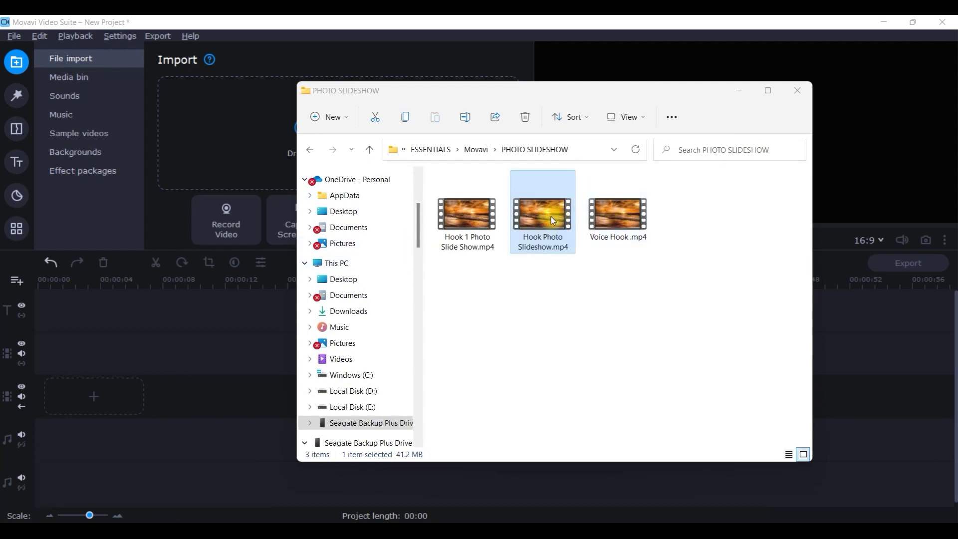
pyautogui.moveTo(551, 216); pyautogui.dragTo(254, 149)
# - Select the five landscape photos in the Media bin and place them on the video track
pyautogui.click(93, 70)
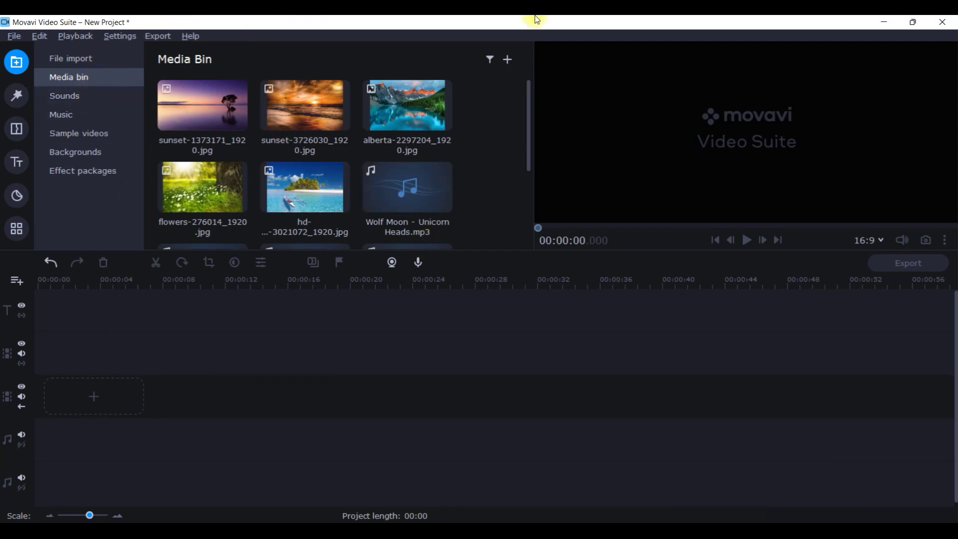
pyautogui.click(308, 191)
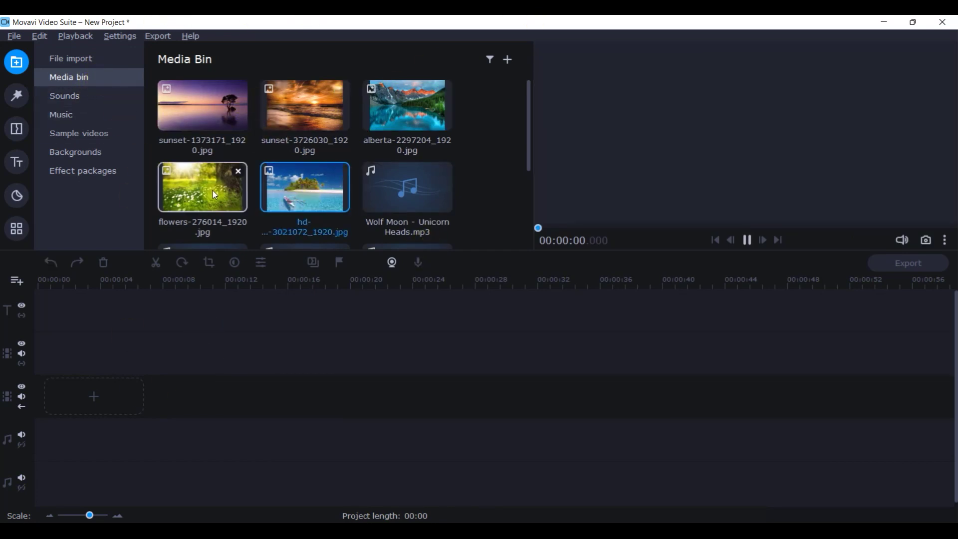
pyautogui.keyDown('shift'); pyautogui.click(215, 190); pyautogui.keyUp('shift')
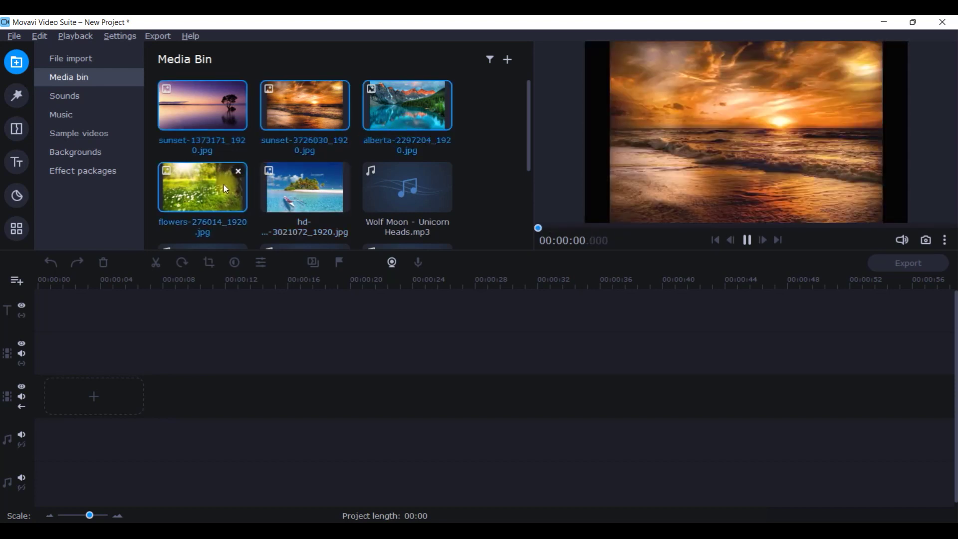
pyautogui.keyDown('shift'); pyautogui.click(295, 190); pyautogui.keyUp('shift')
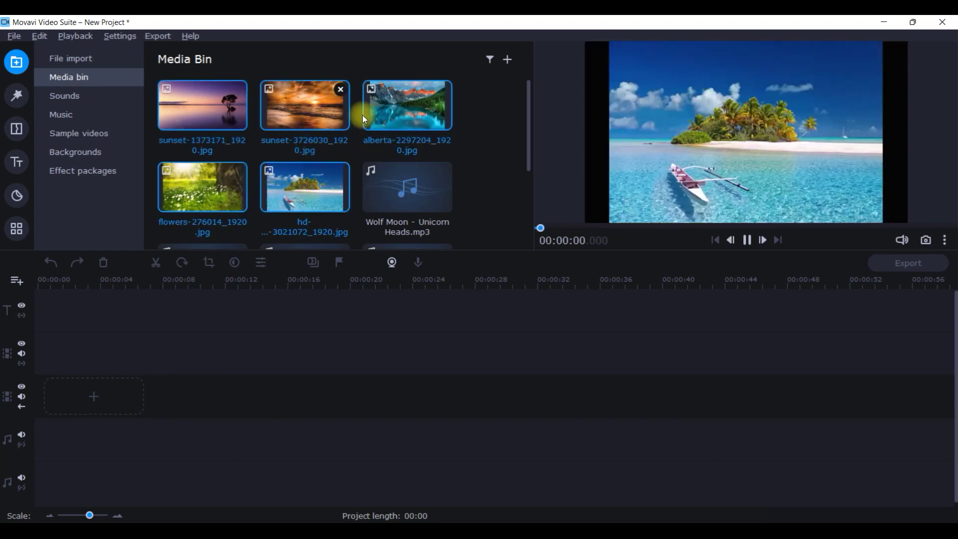
pyautogui.moveTo(337, 114); pyautogui.dragTo(42, 384)
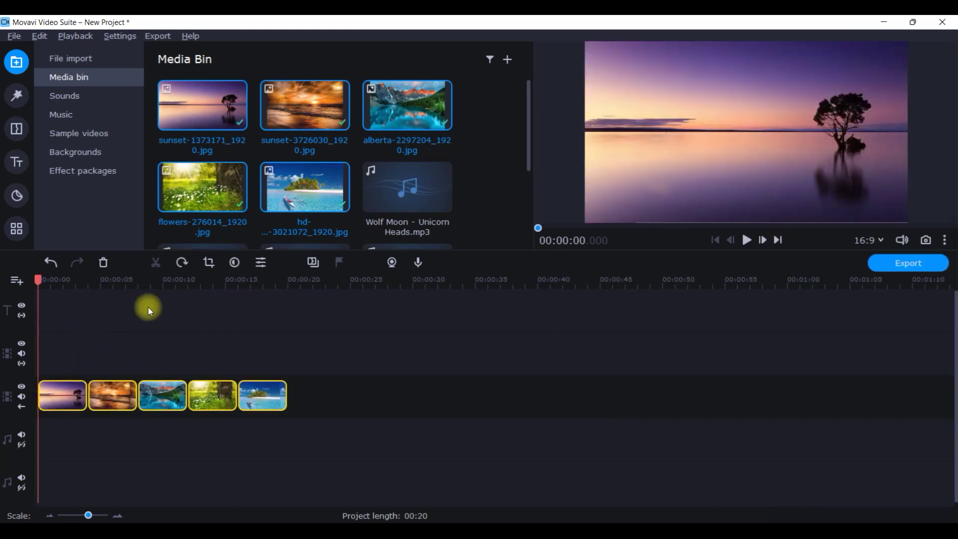
# - Set the selected photo clips' duration to 3.05 seconds
pyautogui.click(260, 263)
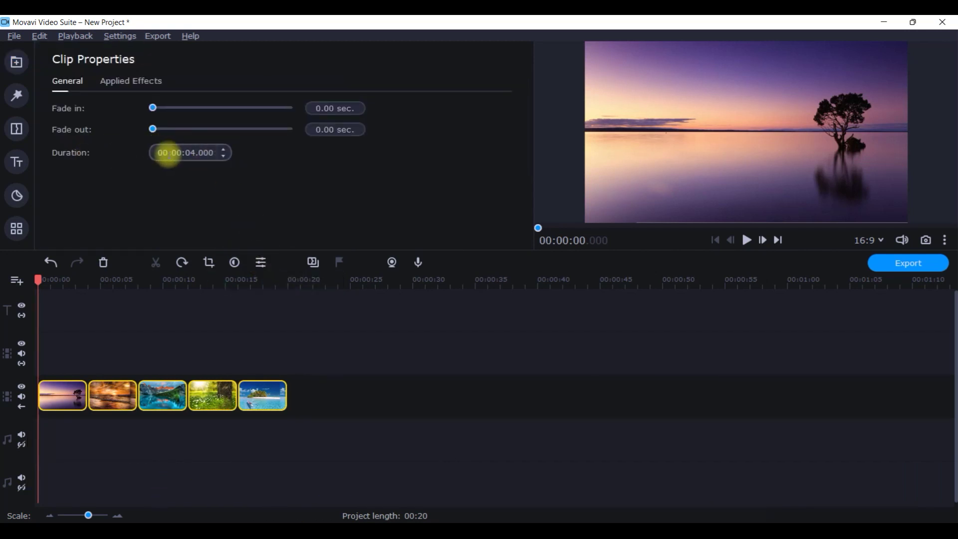
pyautogui.click(187, 154)
pyautogui.write('3.0')
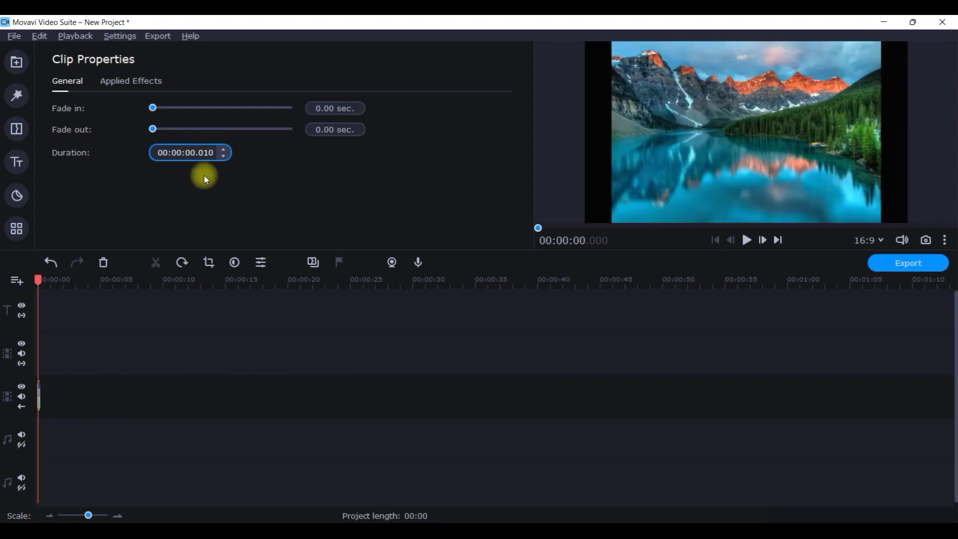
pyautogui.write('5')
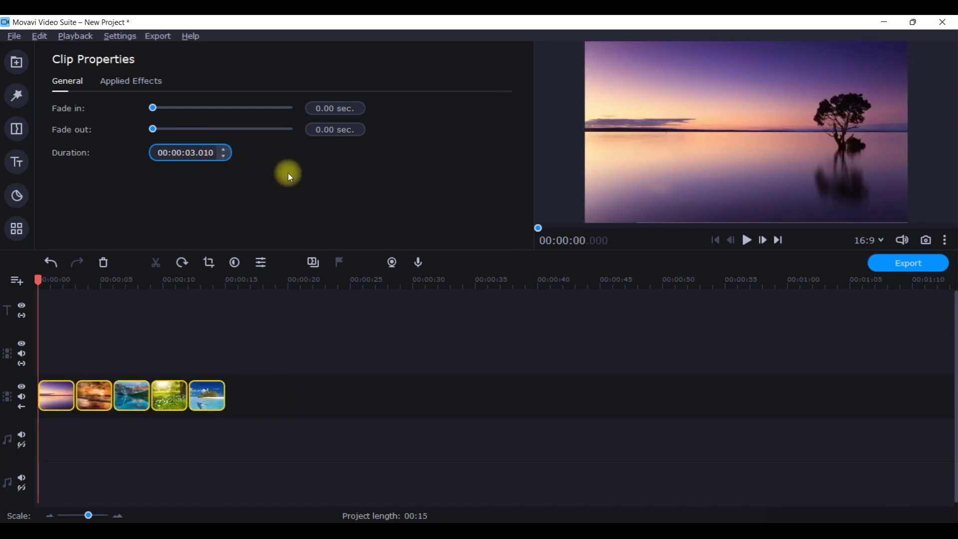
pyautogui.click(169, 391)
# - Copy the five photo clips and paste them after the last clip
pyautogui.rightClick(138, 397)
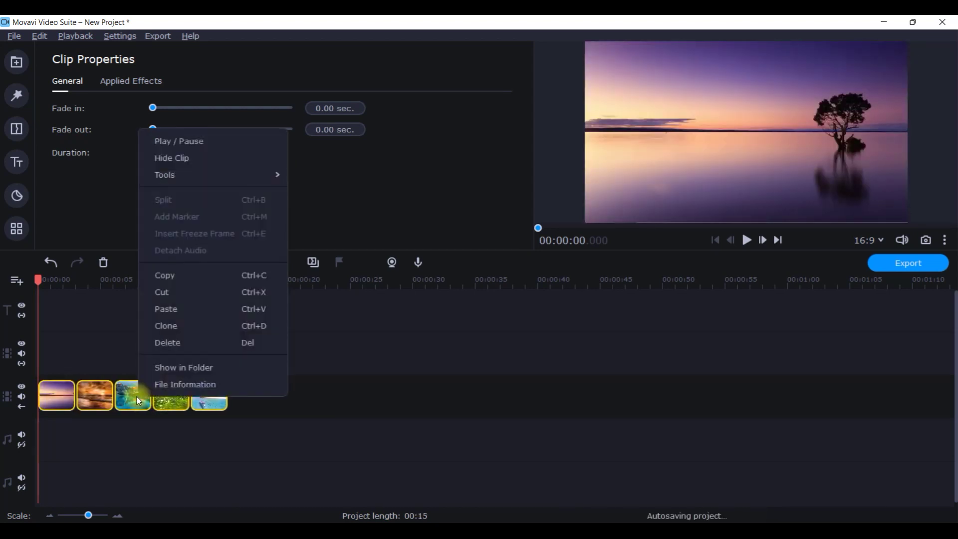
pyautogui.click(165, 274)
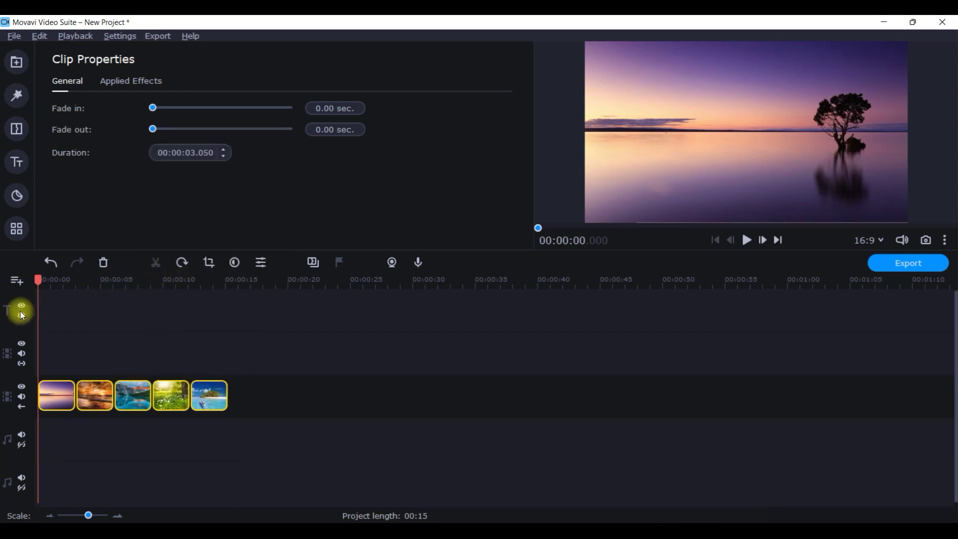
pyautogui.moveTo(39, 277); pyautogui.dragTo(232, 296)
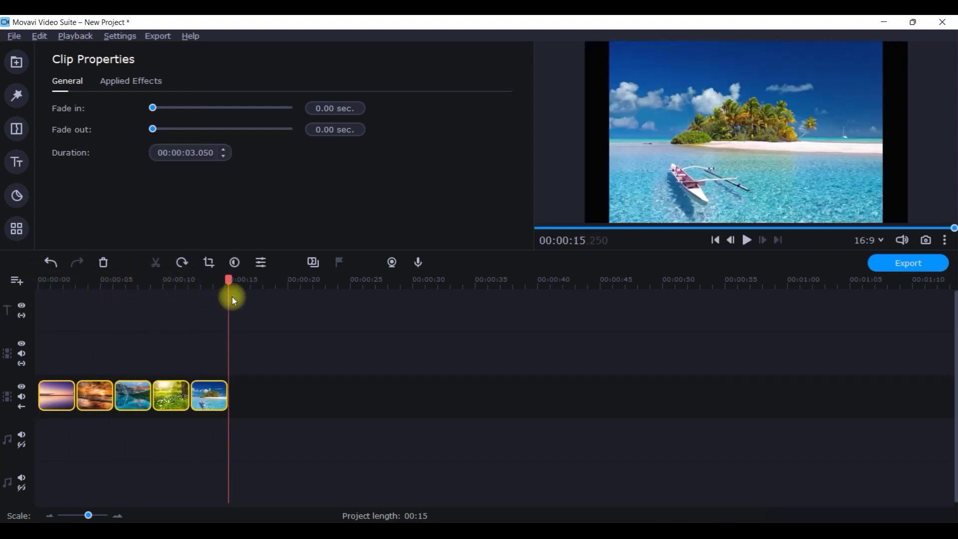
pyautogui.rightClick(232, 390)
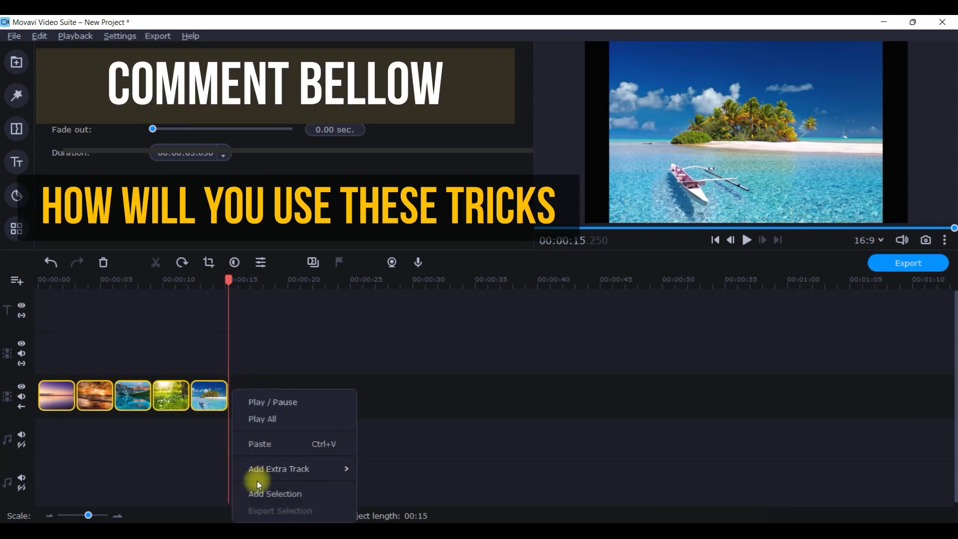
pyautogui.click(254, 443)
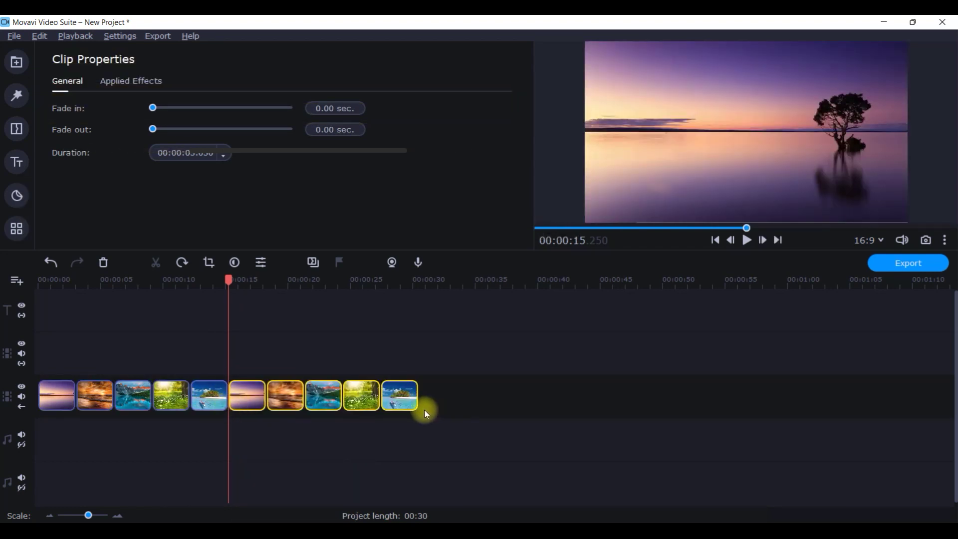
# - Select the first five clips on the timeline
pyautogui.click(203, 395)
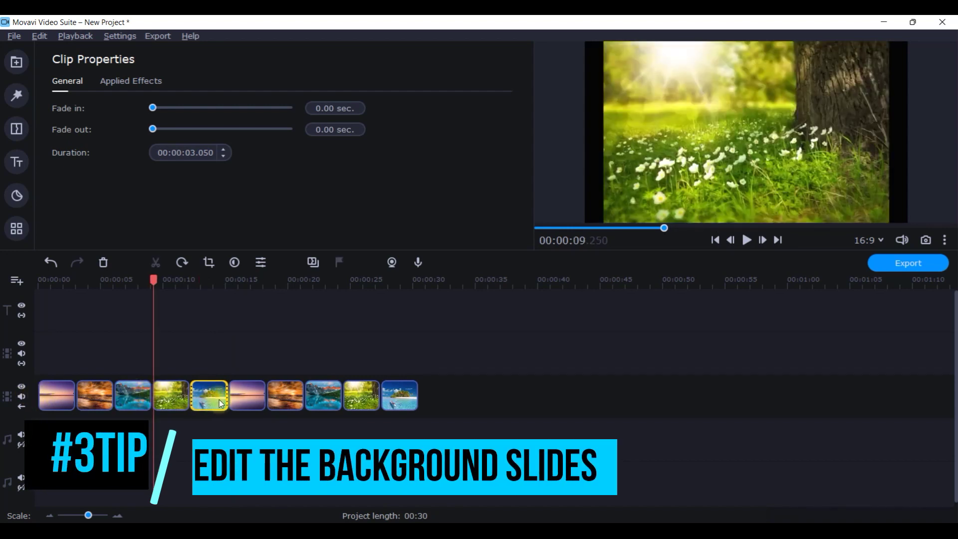
pyautogui.keyDown('shift'); pyautogui.click(56, 395); pyautogui.keyUp('shift')
pyautogui.moveTo(152, 279); pyautogui.dragTo(226, 280)
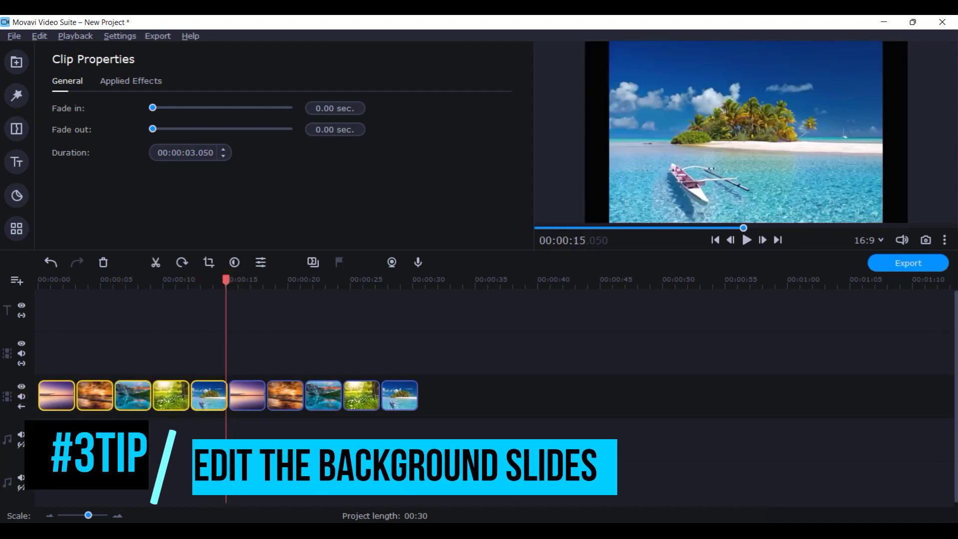
# - Add the Zoom in pan-and-zoom preset to the first sunset clip and extend it to the clip's start
pyautogui.click(16, 232)
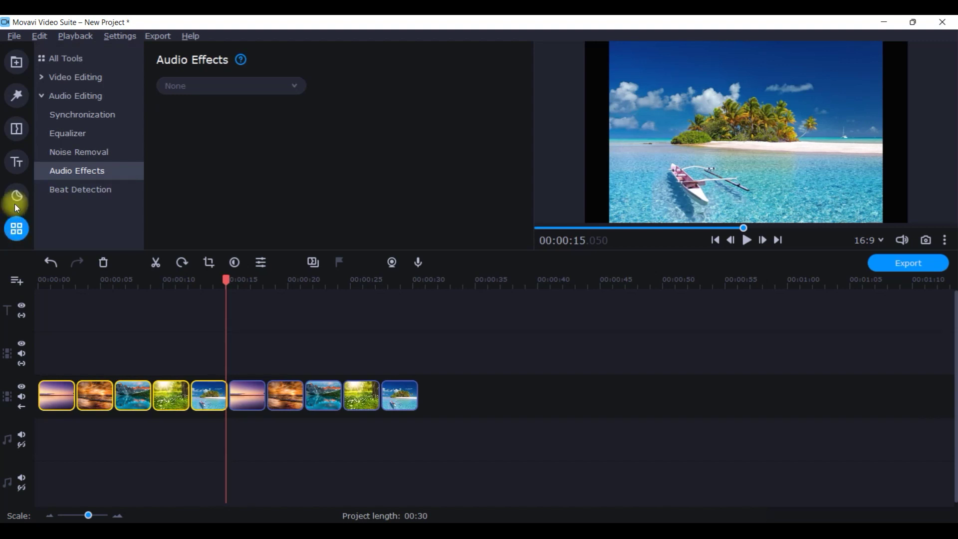
pyautogui.click(43, 76)
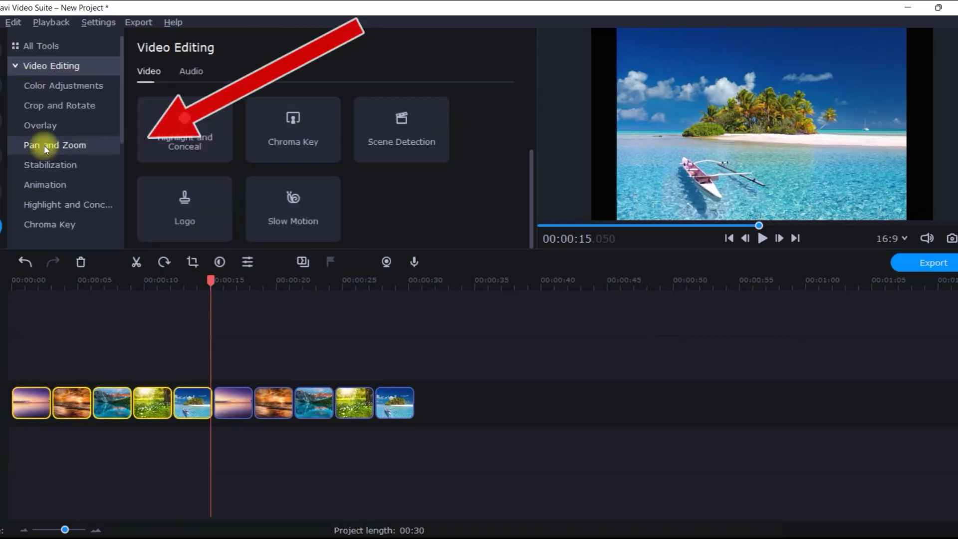
pyautogui.click(84, 152)
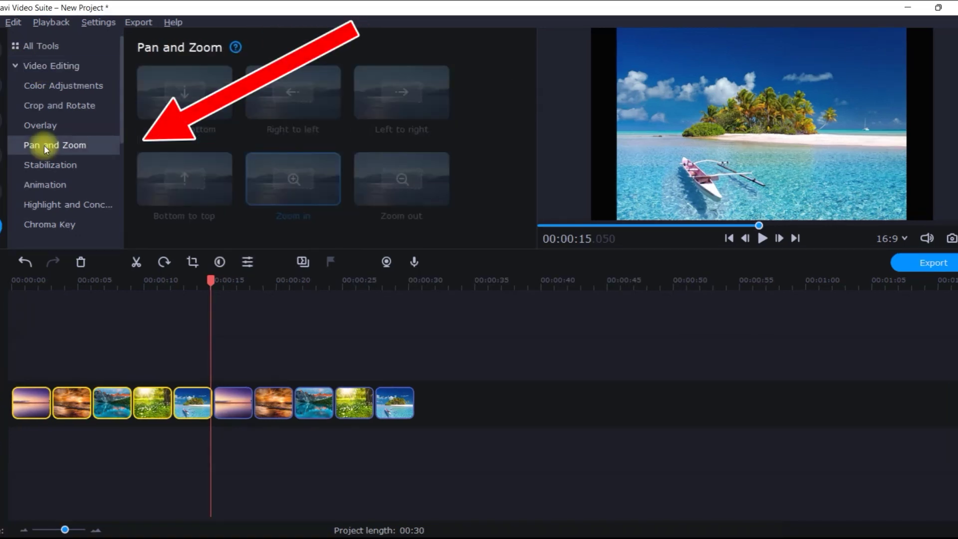
pyautogui.click(27, 400)
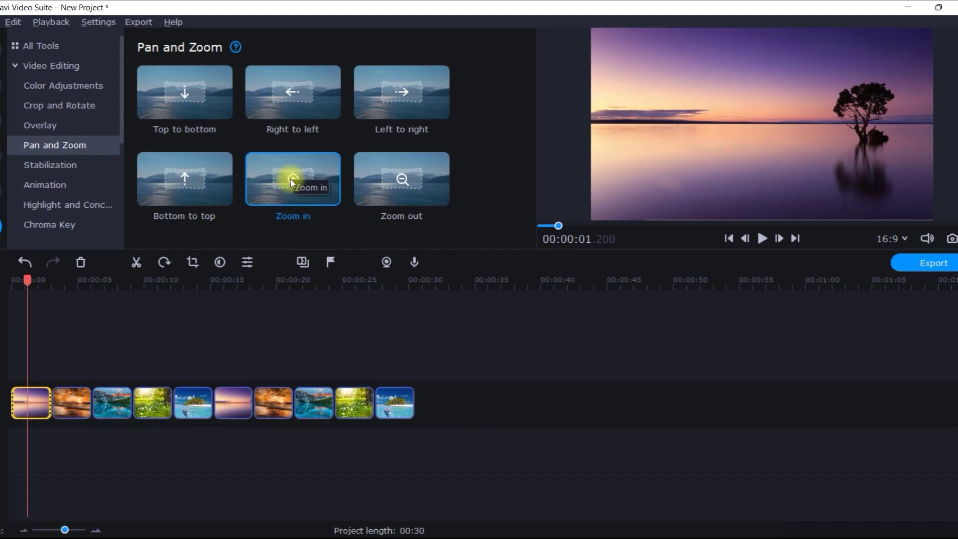
pyautogui.moveTo(292, 180); pyautogui.dragTo(31, 391)
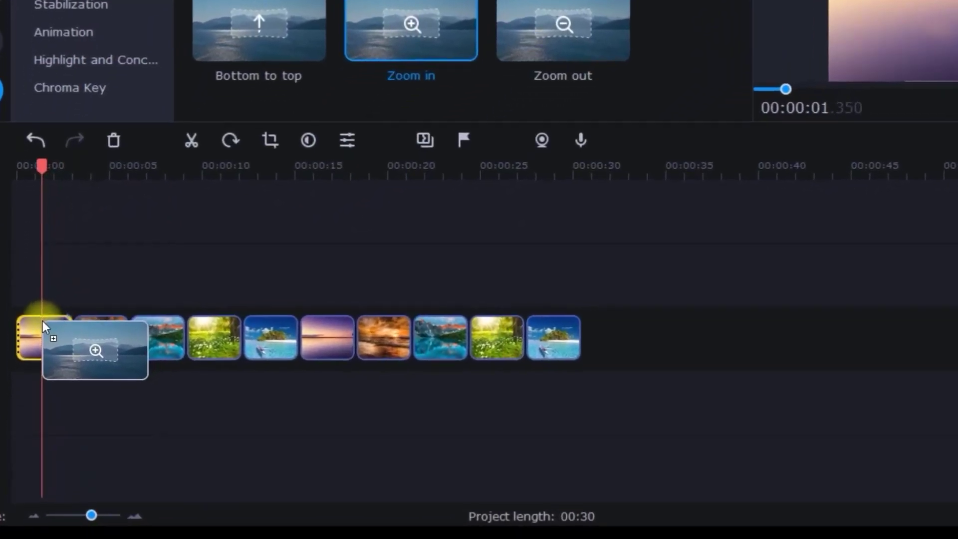
pyautogui.moveTo(43, 324); pyautogui.dragTo(35, 337)
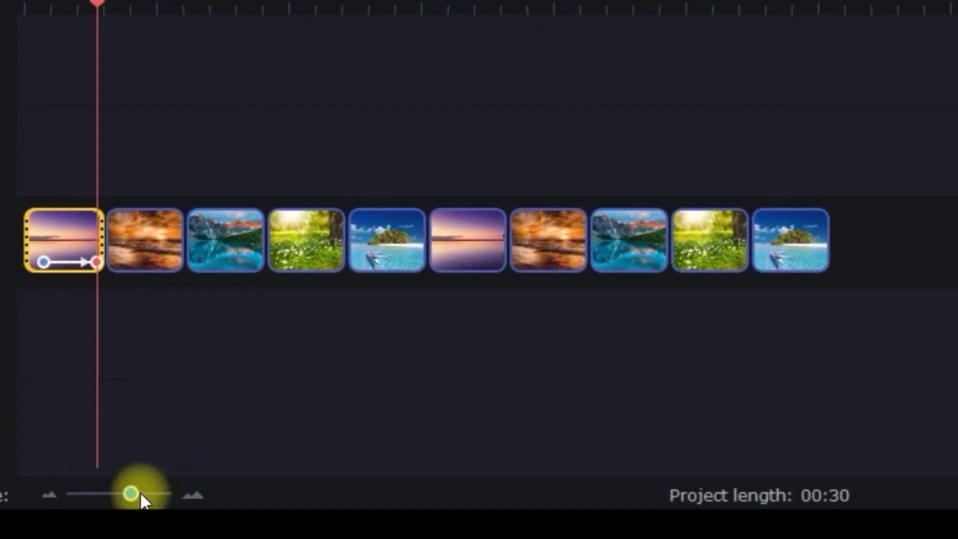
pyautogui.click(139, 493)
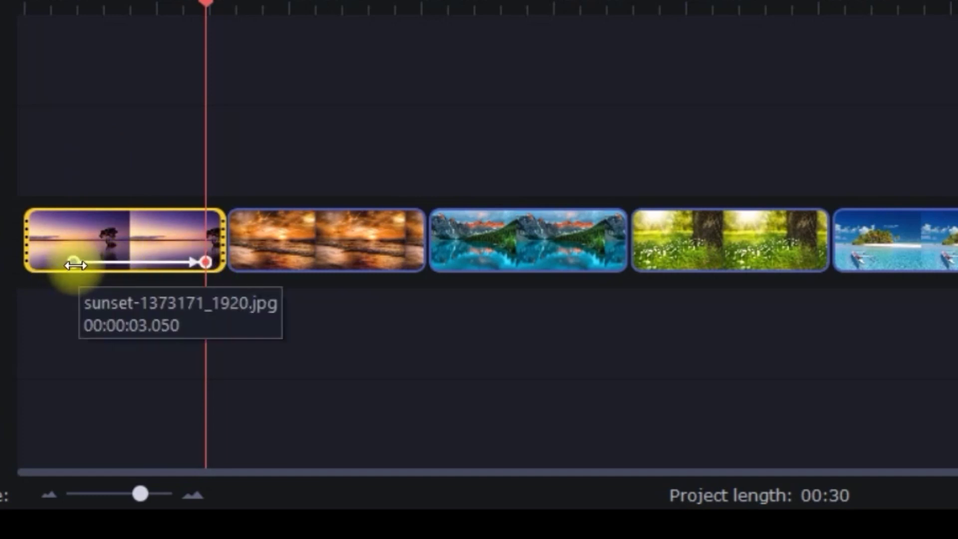
pyautogui.moveTo(75, 264); pyautogui.dragTo(27, 263)
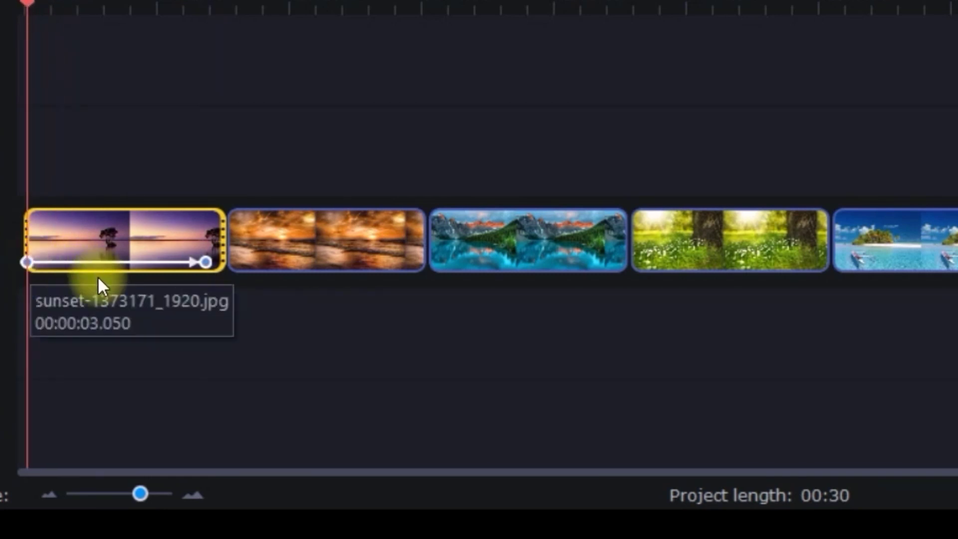
# - Enlarge the first clip's Zoom in end frame to nearly the full photo, centred on the image
pyautogui.click(203, 264)
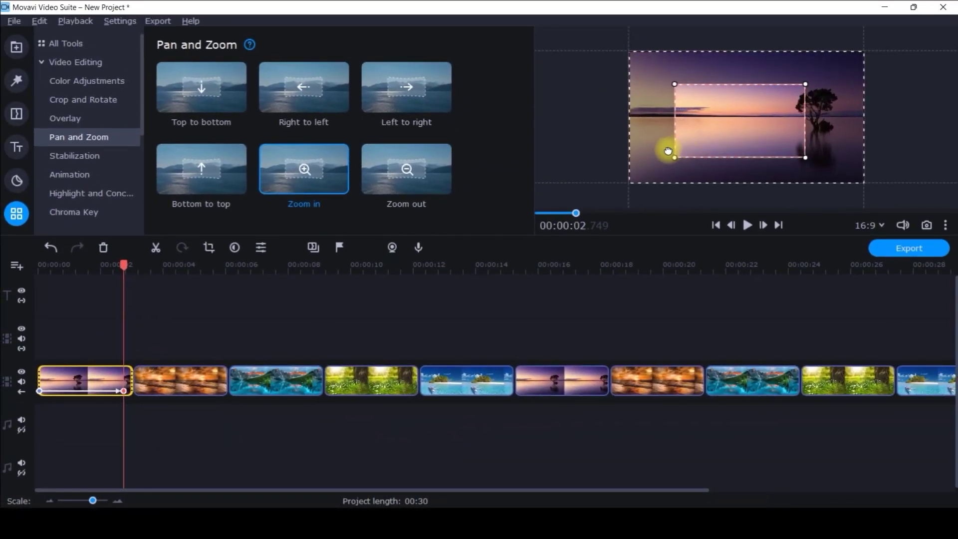
pyautogui.moveTo(668, 150); pyautogui.dragTo(627, 164)
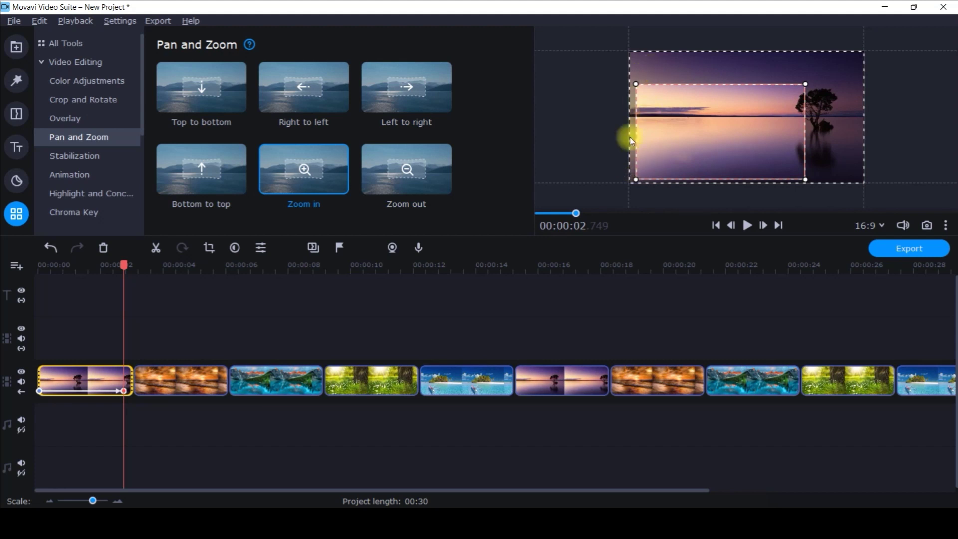
pyautogui.moveTo(807, 89); pyautogui.dragTo(846, 59)
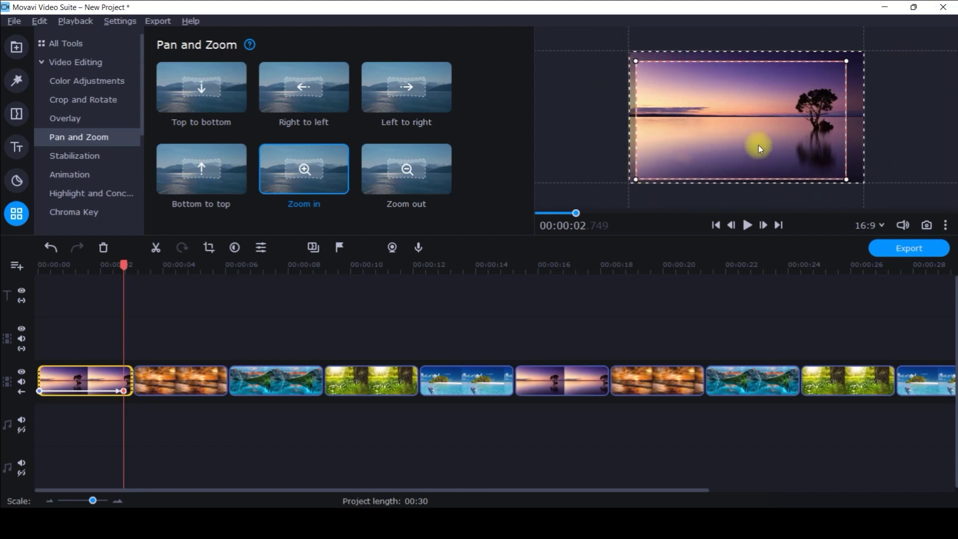
pyautogui.moveTo(758, 145); pyautogui.dragTo(761, 141)
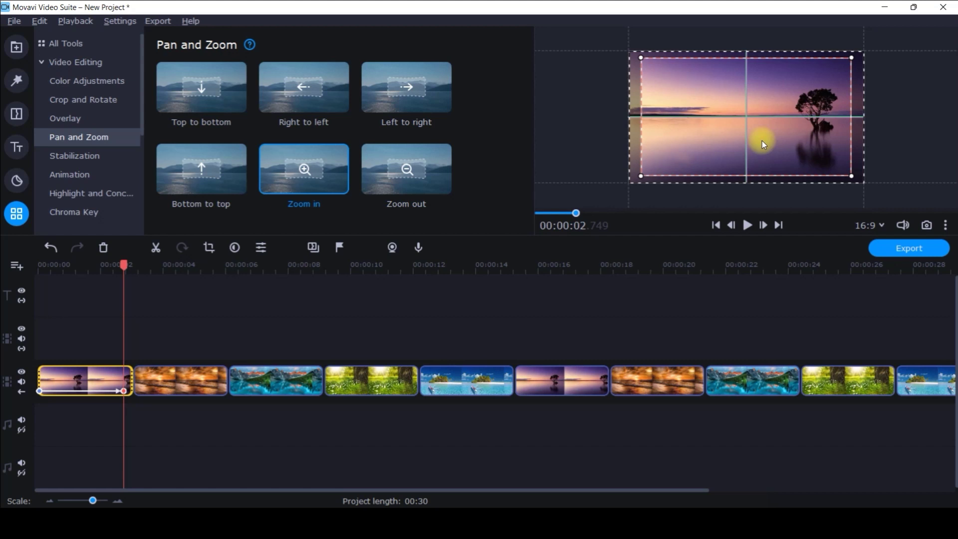
pyautogui.moveTo(761, 140); pyautogui.dragTo(764, 142)
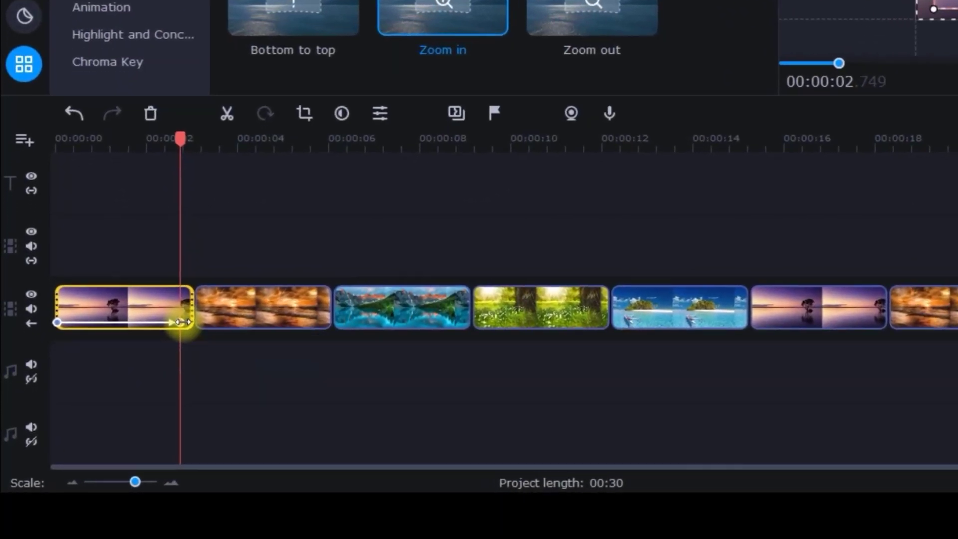
pyautogui.click(127, 391)
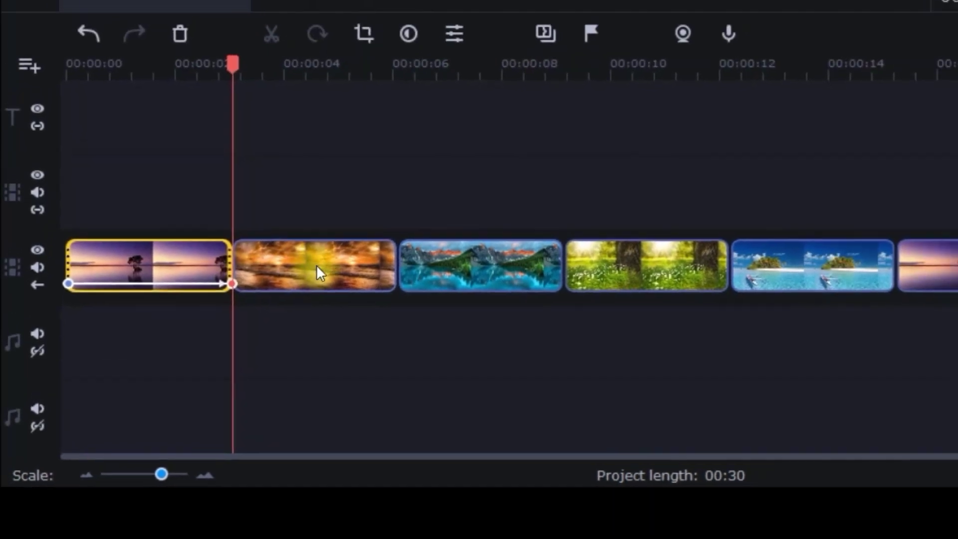
# - Add Zoom in to the beach sunset clip, with its end frame enlarged and centred on the sunset
pyautogui.click(319, 273)
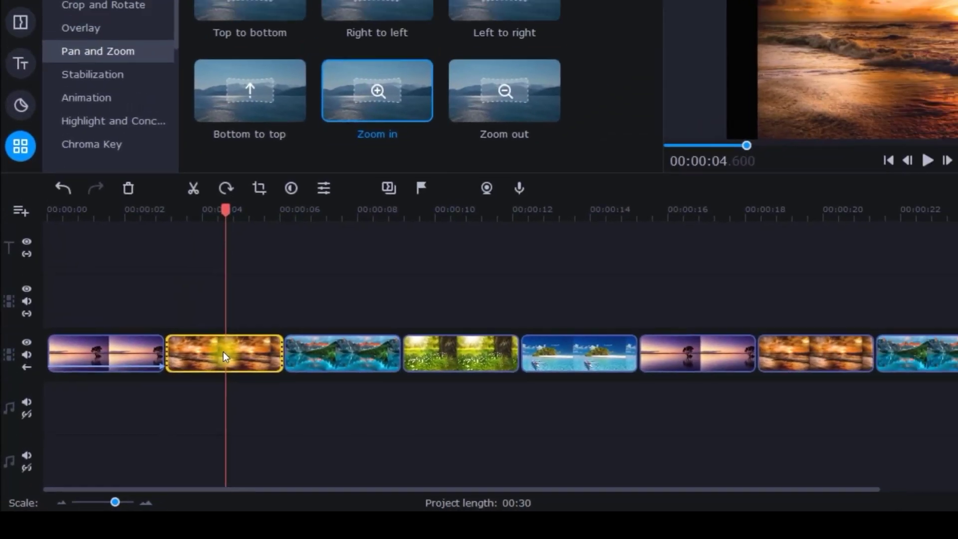
pyautogui.click(295, 181)
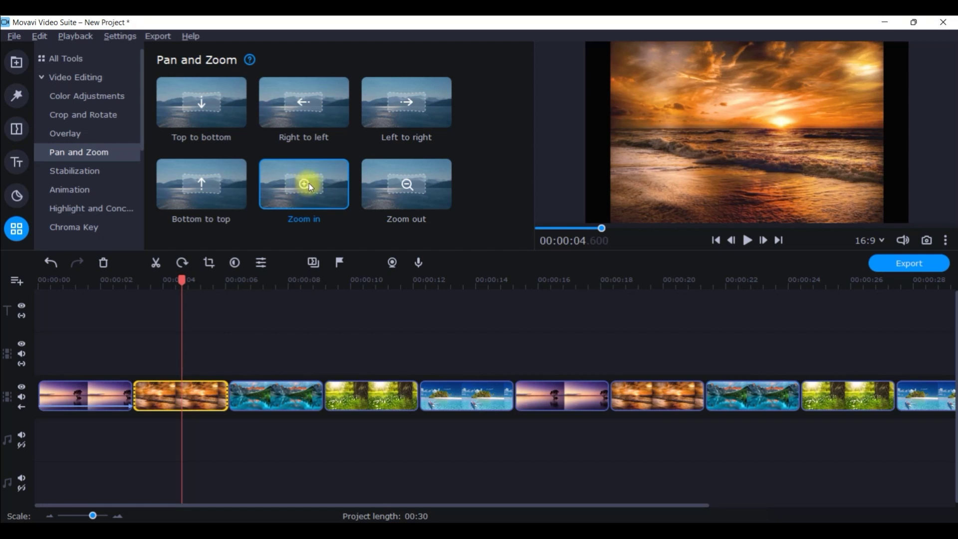
pyautogui.moveTo(309, 184); pyautogui.dragTo(135, 406)
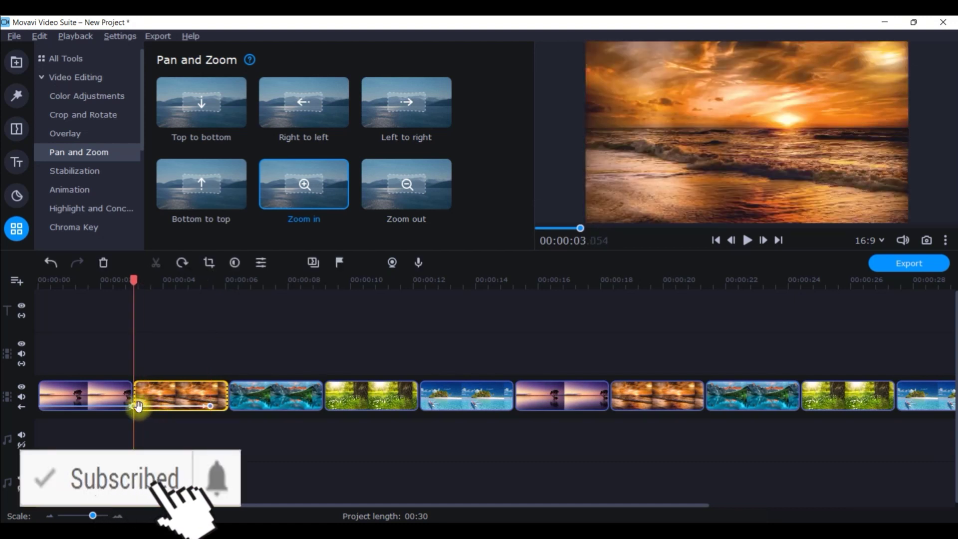
pyautogui.click(209, 406)
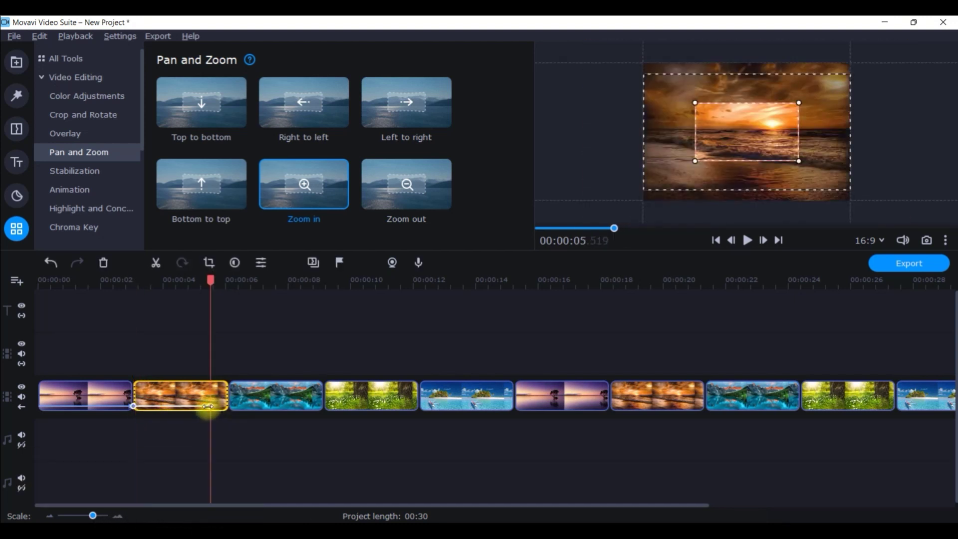
pyautogui.moveTo(686, 158)
pyautogui.mouseDown()
pyautogui.moveTo(664, 163)
pyautogui.moveTo(705, 145)
pyautogui.moveTo(696, 149)
pyautogui.mouseUp()
pyautogui.moveTo(775, 100); pyautogui.dragTo(821, 74)
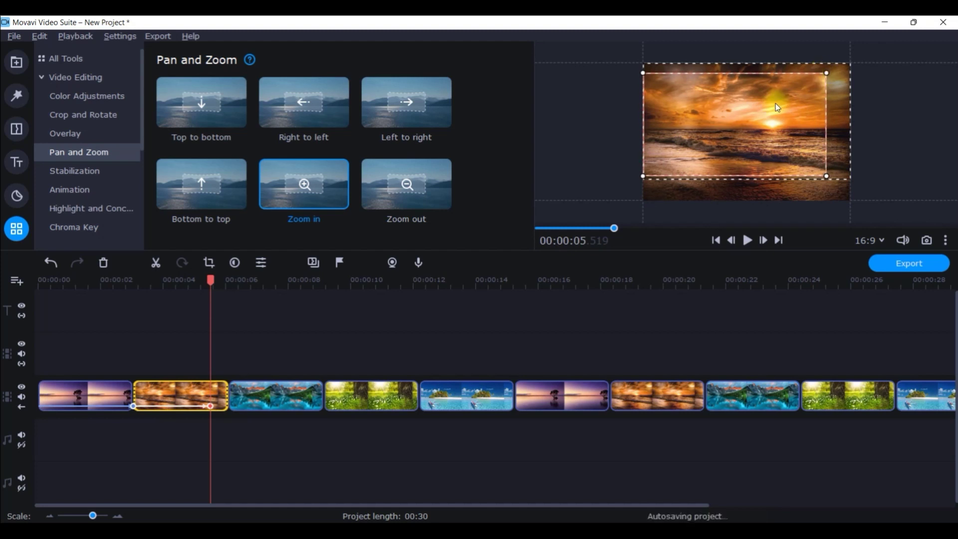
pyautogui.moveTo(774, 103); pyautogui.dragTo(785, 102)
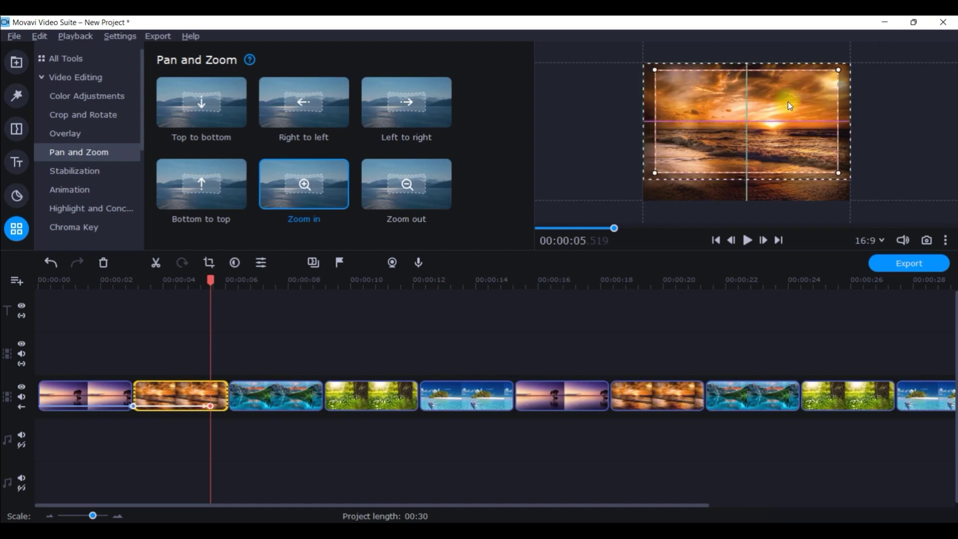
pyautogui.moveTo(788, 102); pyautogui.dragTo(788, 102)
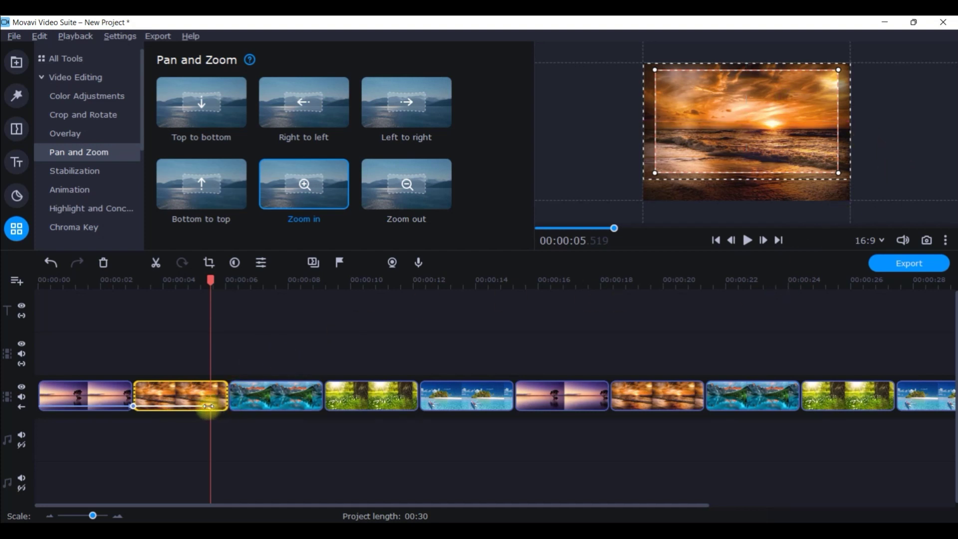
pyautogui.moveTo(228, 406); pyautogui.dragTo(228, 406)
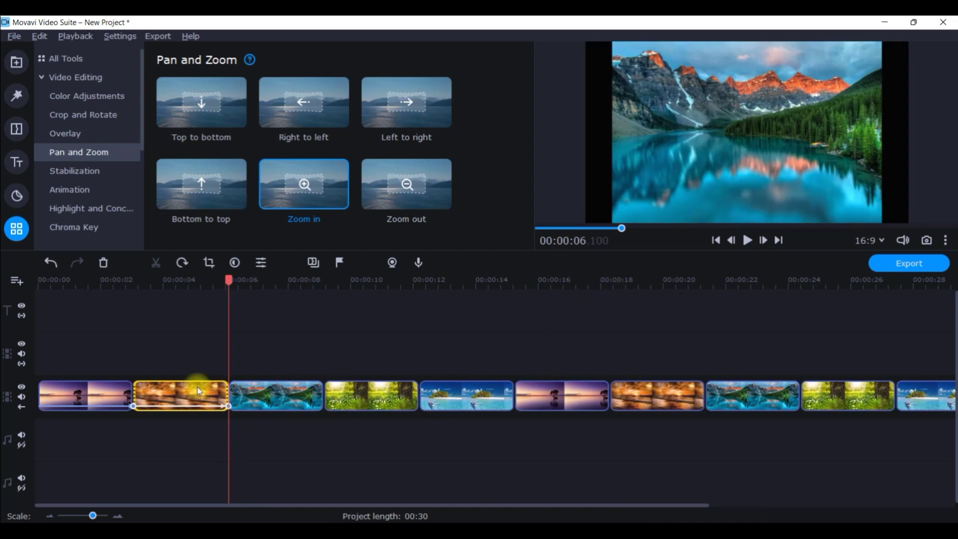
# - Add Zoom in to the mountain lake clip and return playback to the project start
pyautogui.click(278, 396)
pyautogui.click(279, 398)
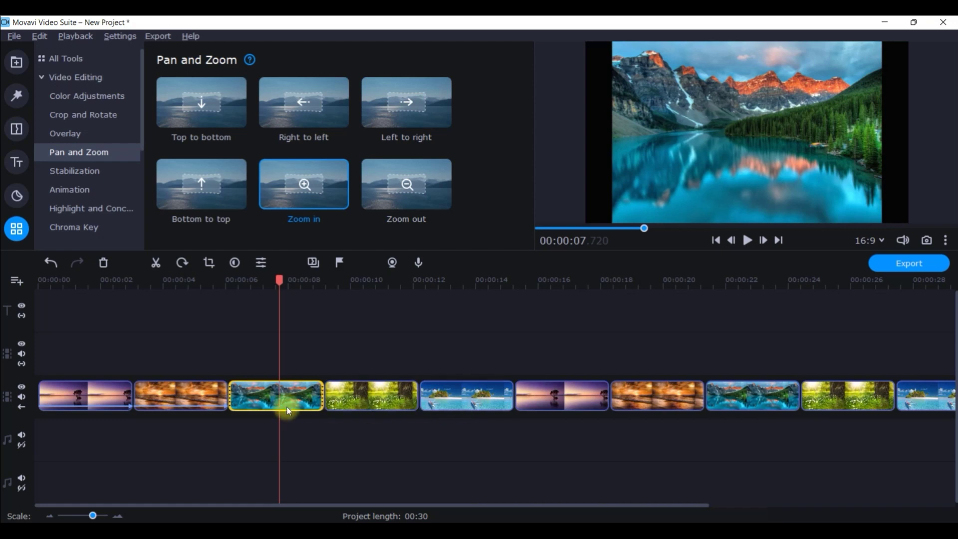
pyautogui.moveTo(304, 184); pyautogui.dragTo(229, 402)
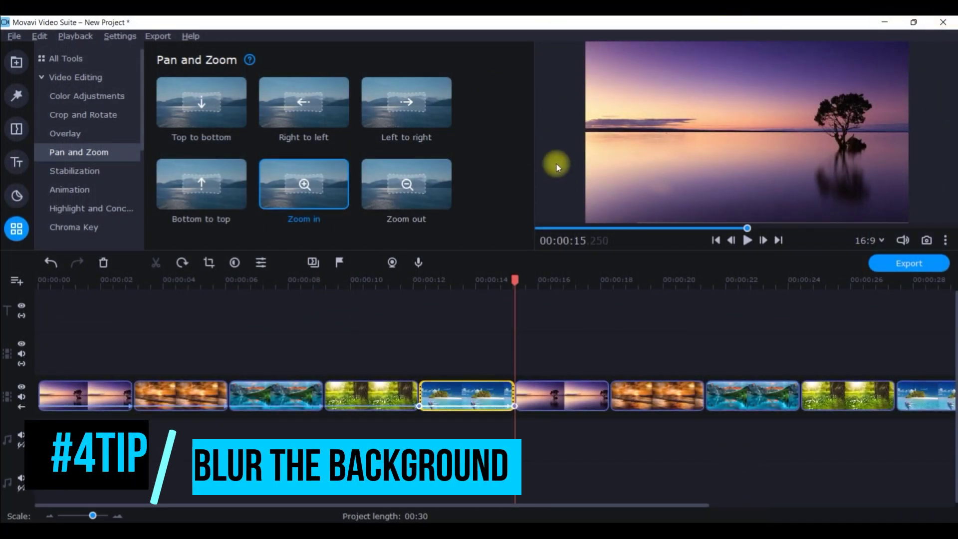
pyautogui.moveTo(514, 281); pyautogui.dragTo(12, 367)
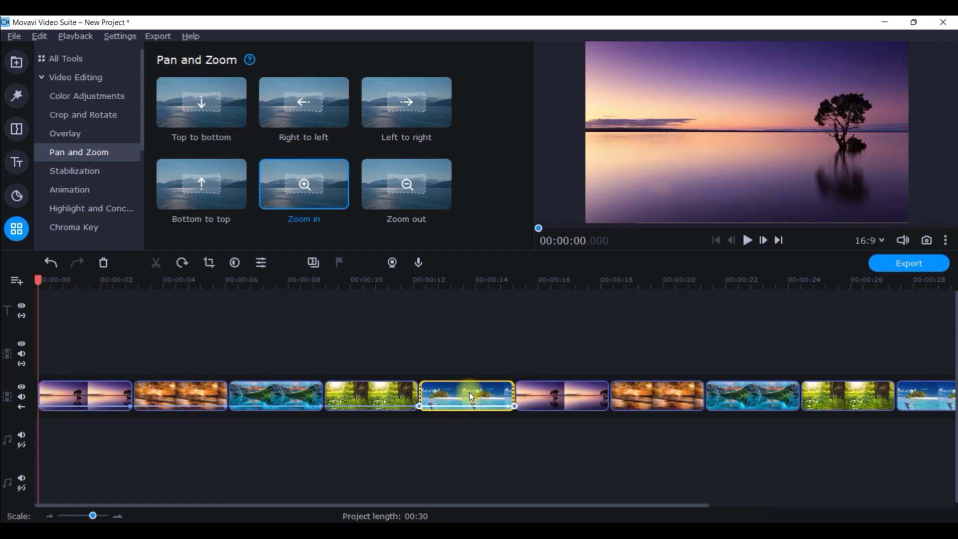
# - Apply the Blur - intense filter, at 20%, to the first five clips
pyautogui.hotkey('ctrl', 'a')
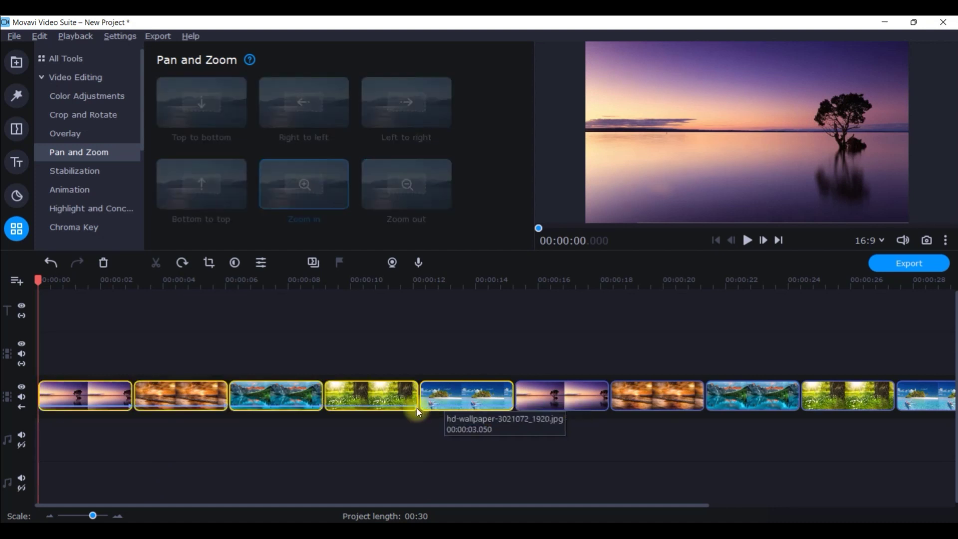
pyautogui.click(15, 96)
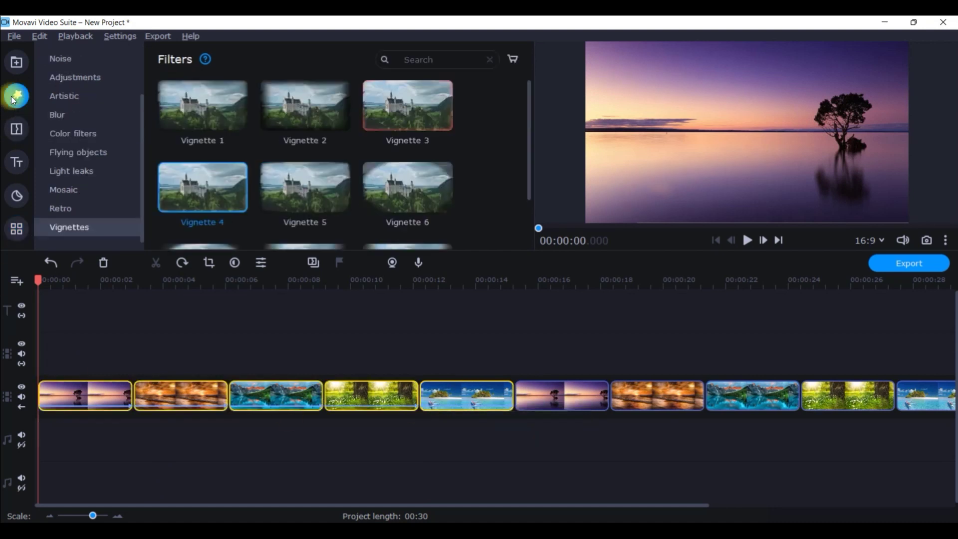
pyautogui.click(52, 115)
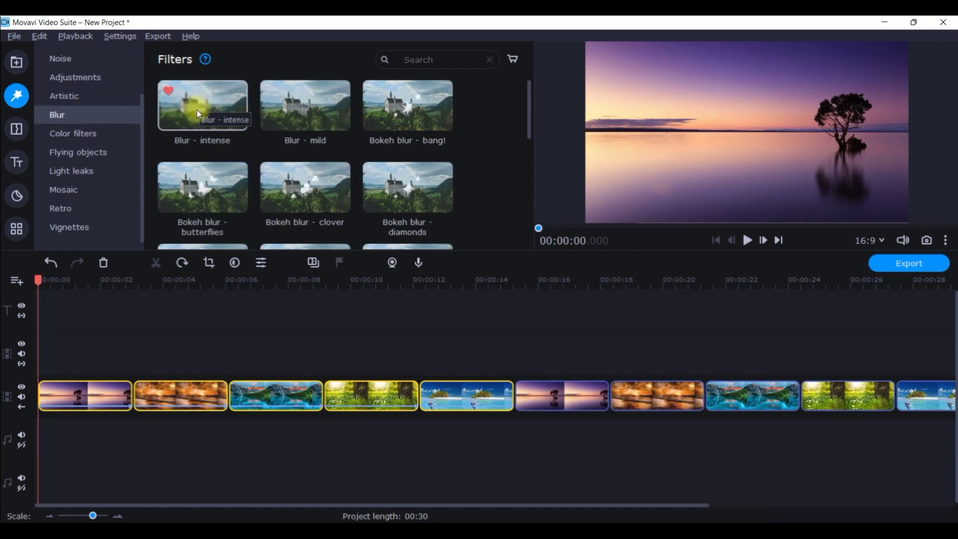
pyautogui.click(168, 91)
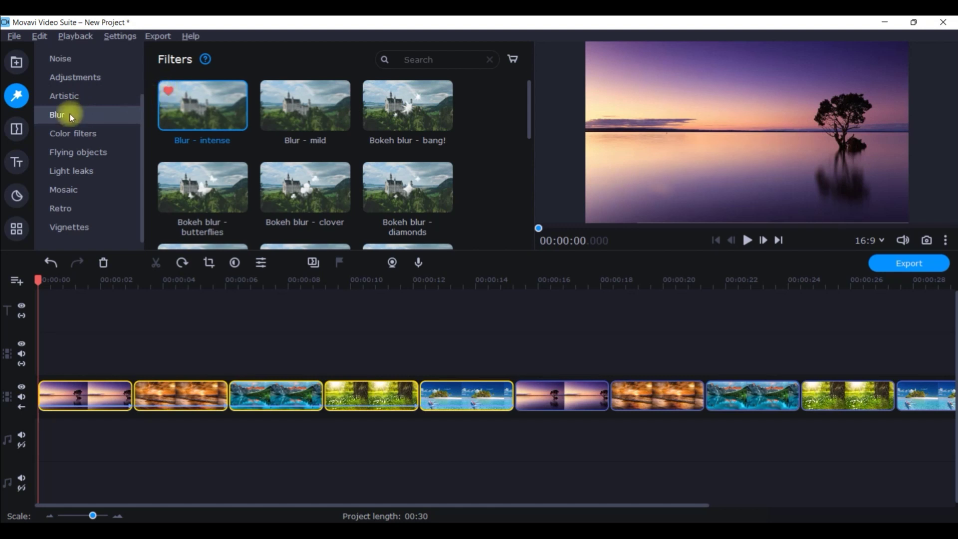
pyautogui.scroll(1, 73, 111)
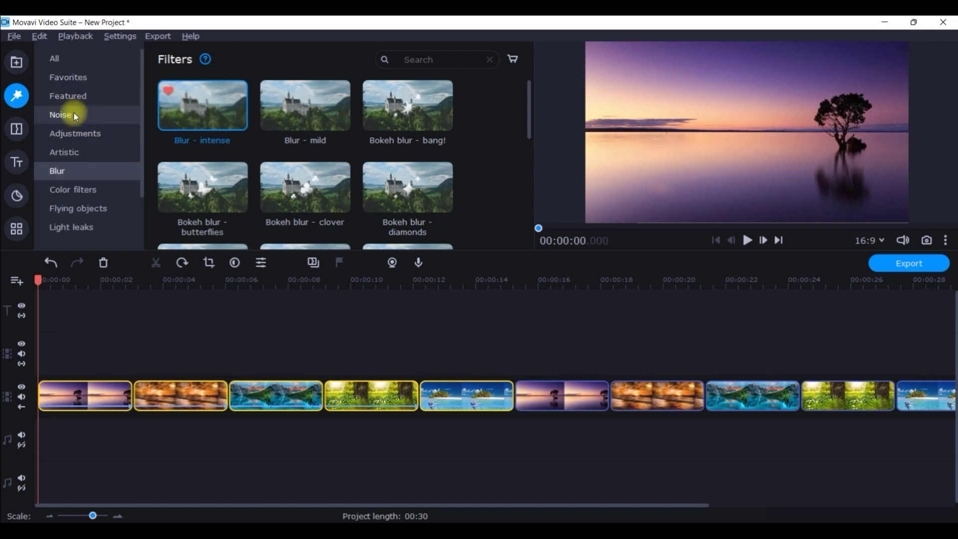
pyautogui.click(82, 76)
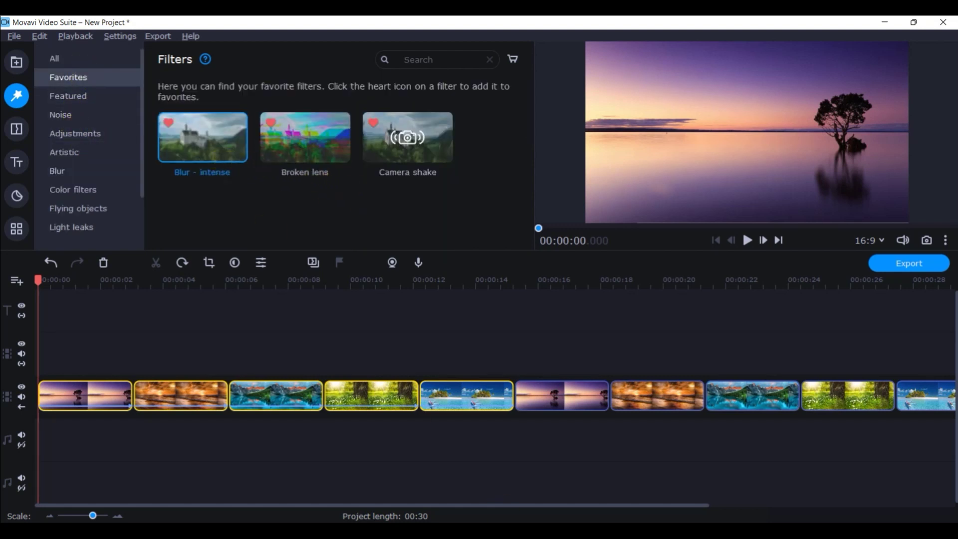
pyautogui.click(57, 171)
pyautogui.rightClick(203, 106)
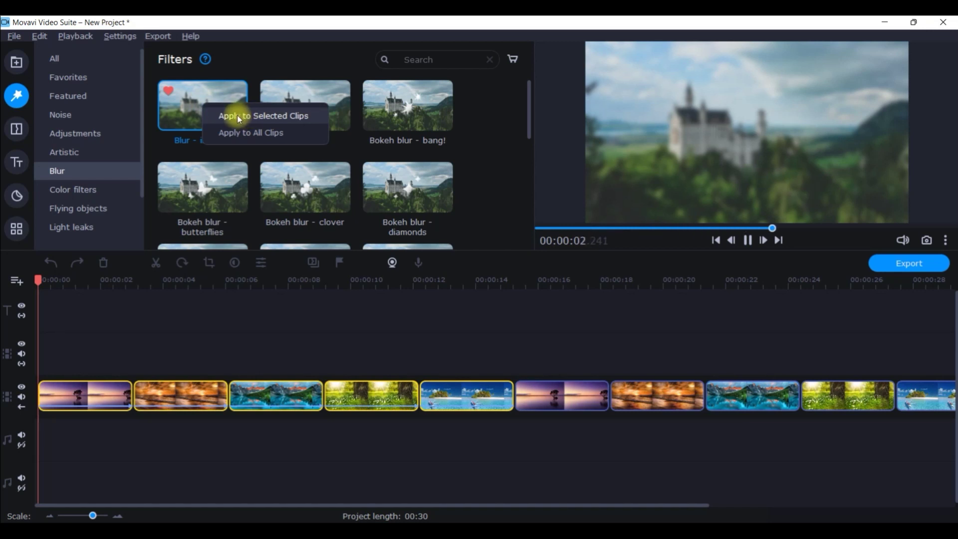
pyautogui.click(257, 117)
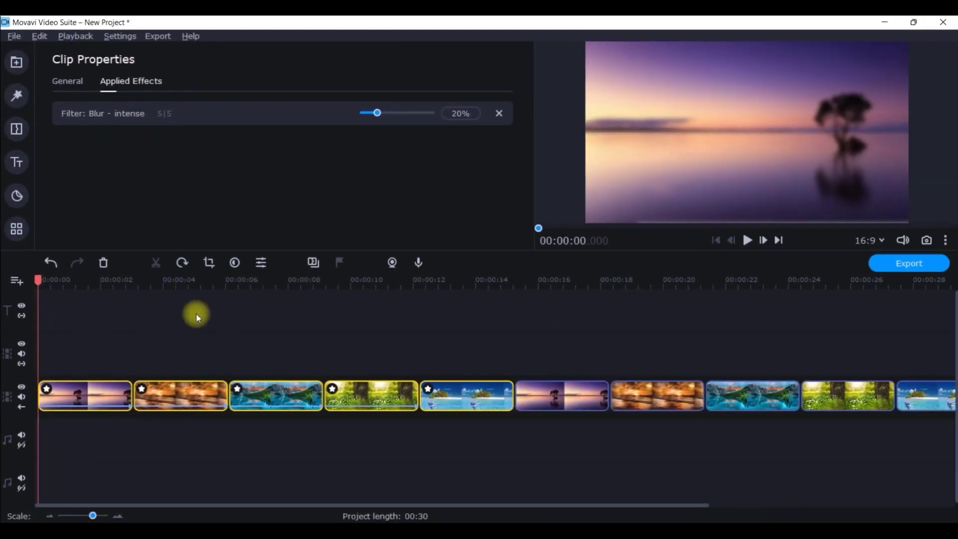
# - Preview the blurred beach sunset, mountain lake, meadow and island clips
pyautogui.click(140, 392)
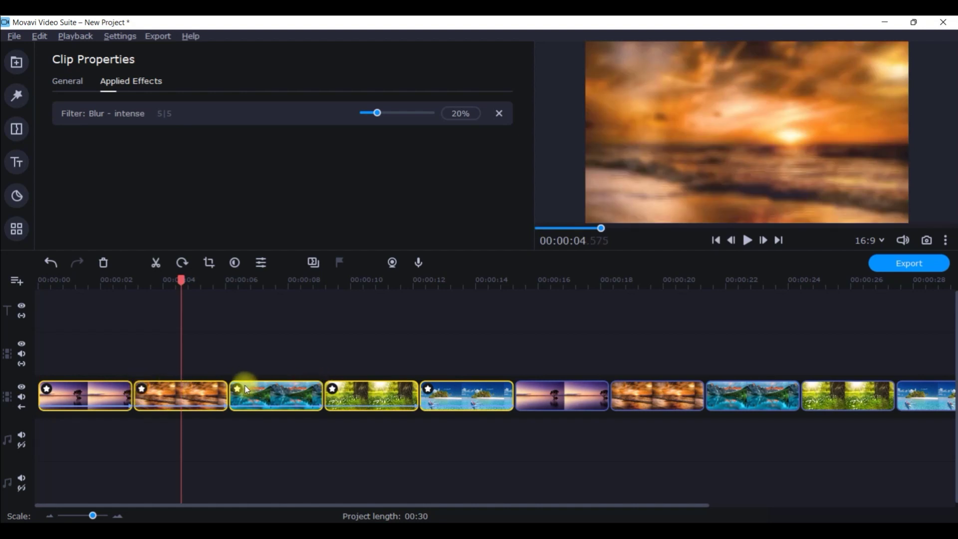
pyautogui.click(238, 394)
pyautogui.click(338, 388)
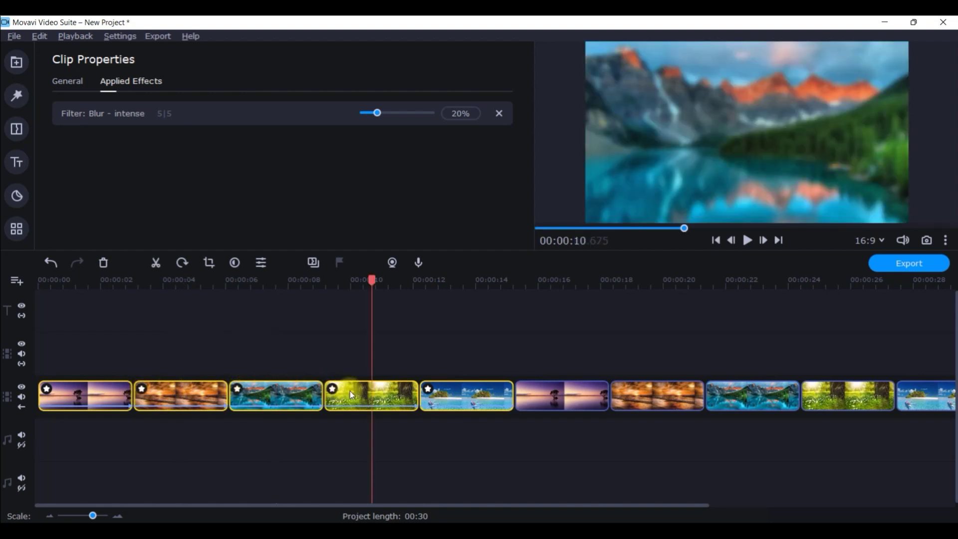
pyautogui.click(427, 389)
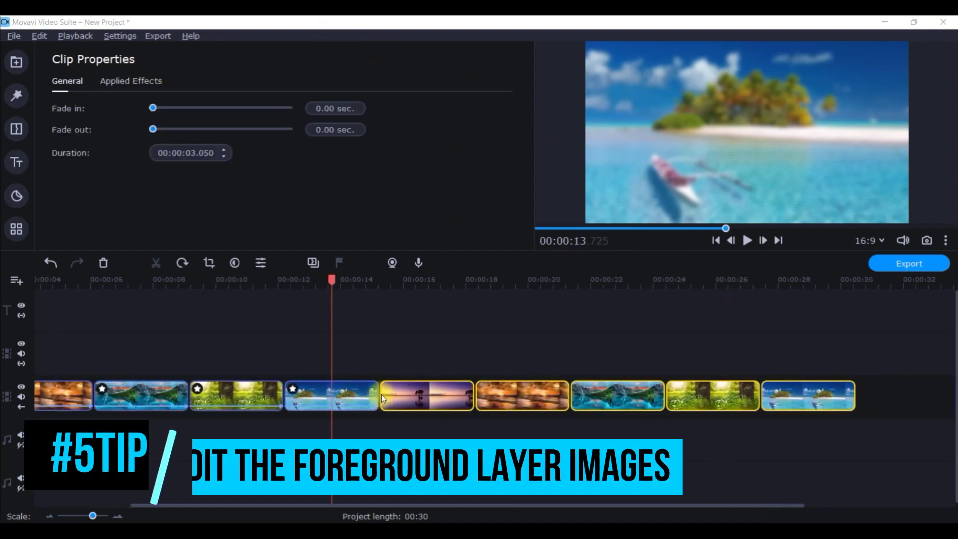
# - Move the five unblurred clips onto the overlay track at the start as Picture in picture
pyautogui.moveTo(431, 397); pyautogui.dragTo(229, 322)
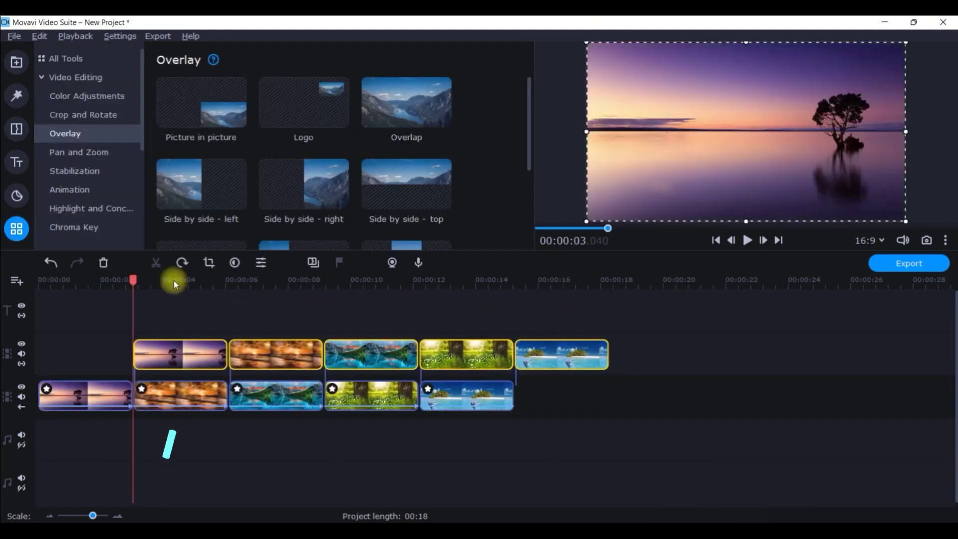
pyautogui.moveTo(185, 357); pyautogui.dragTo(95, 358)
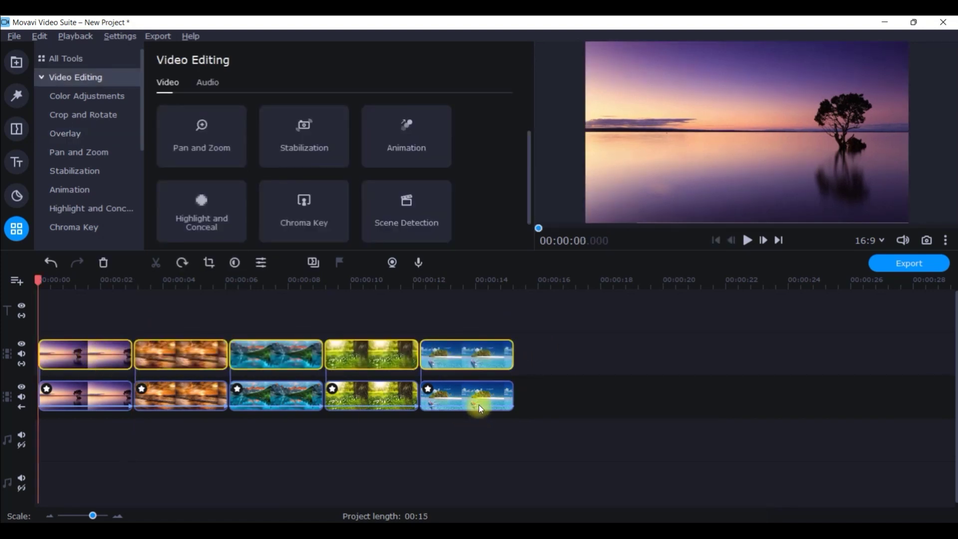
pyautogui.click(56, 134)
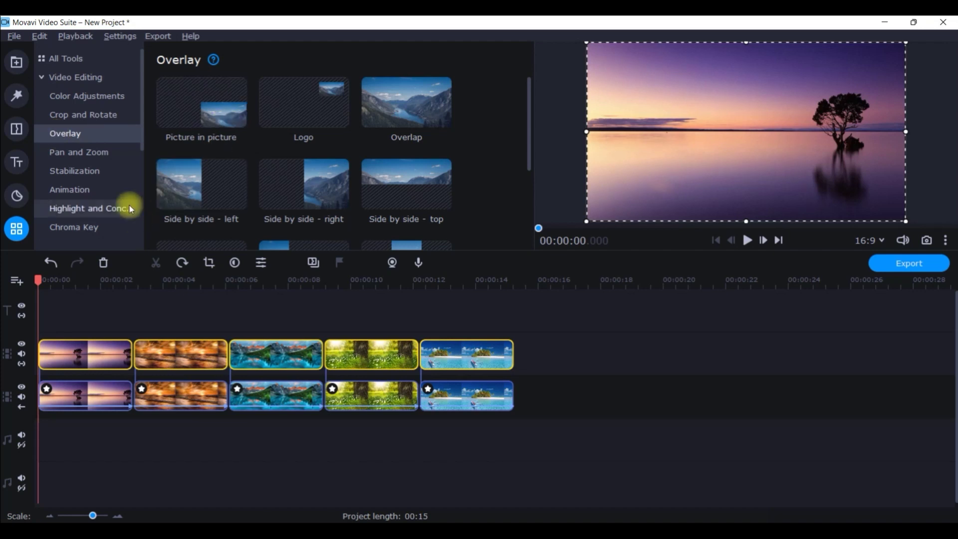
pyautogui.click(203, 102)
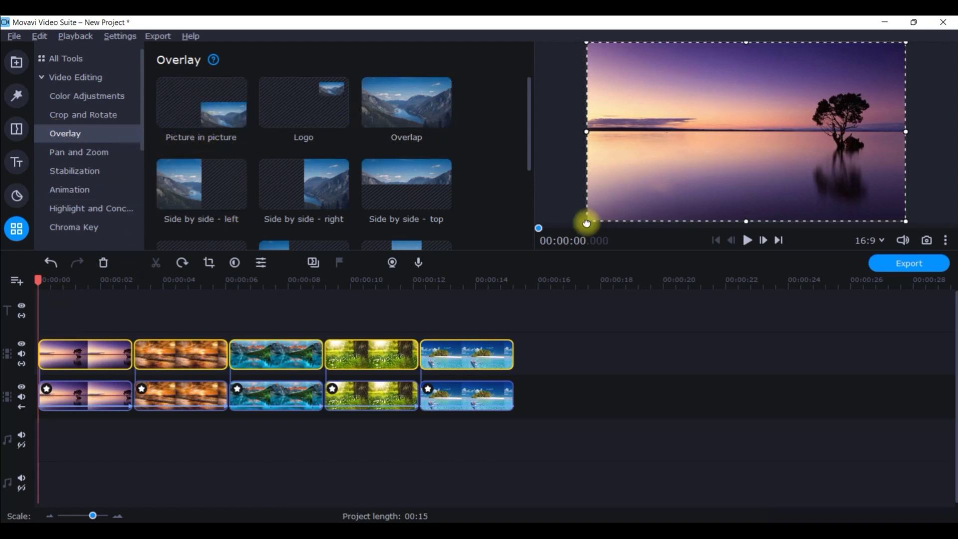
# - Shrink the sunset overlay and centre it over the full-size background
pyautogui.moveTo(589, 221); pyautogui.dragTo(672, 198)
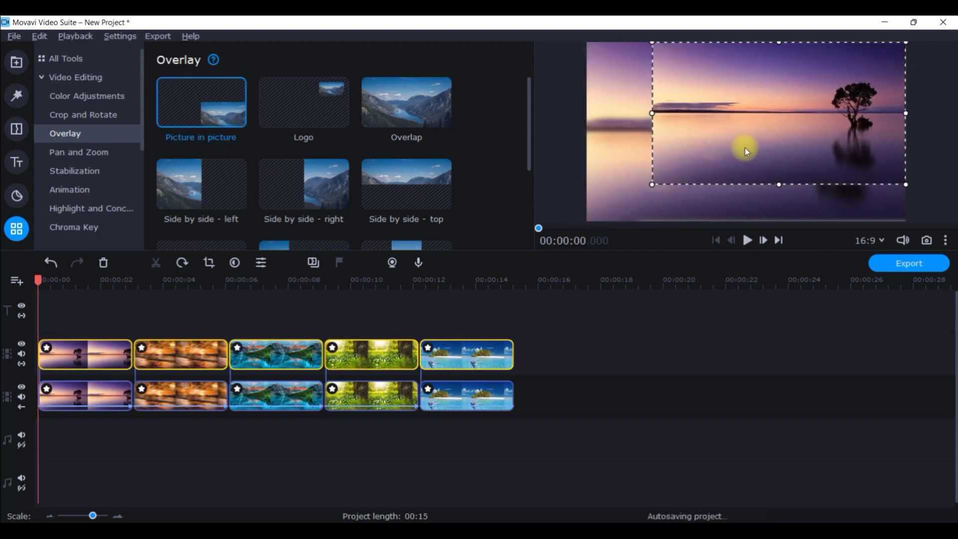
pyautogui.moveTo(744, 147); pyautogui.dragTo(714, 163)
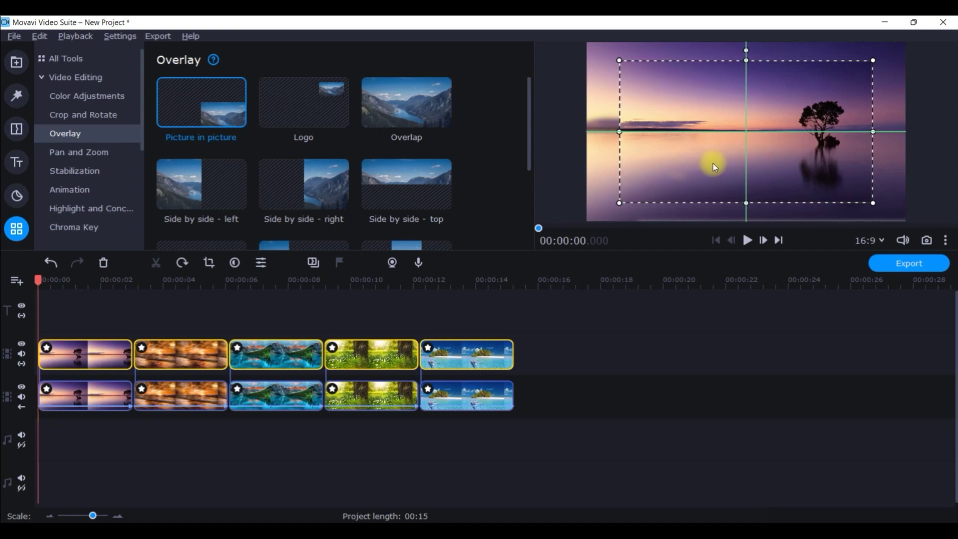
pyautogui.moveTo(713, 164); pyautogui.dragTo(713, 164)
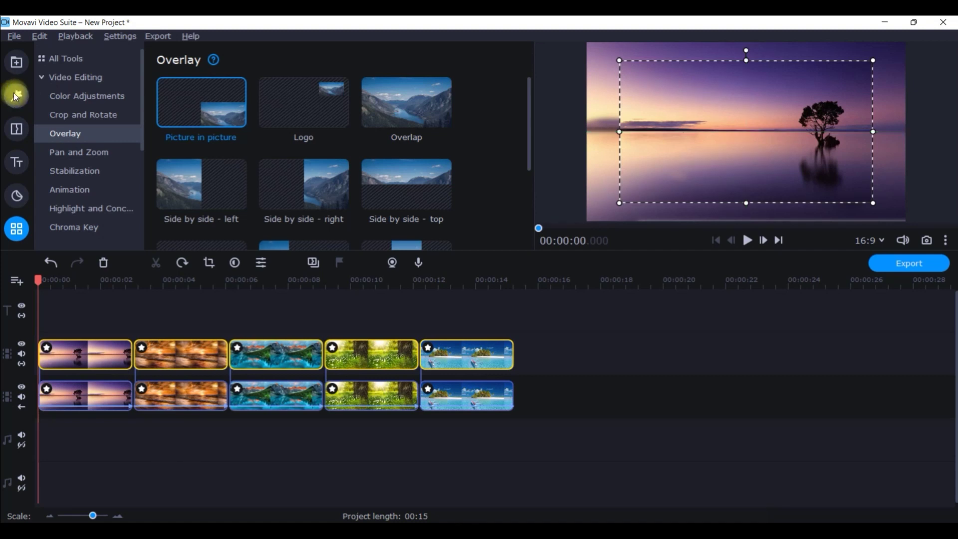
# - Apply the Vignette 4 filter to the five selected overlay clips
pyautogui.click(16, 95)
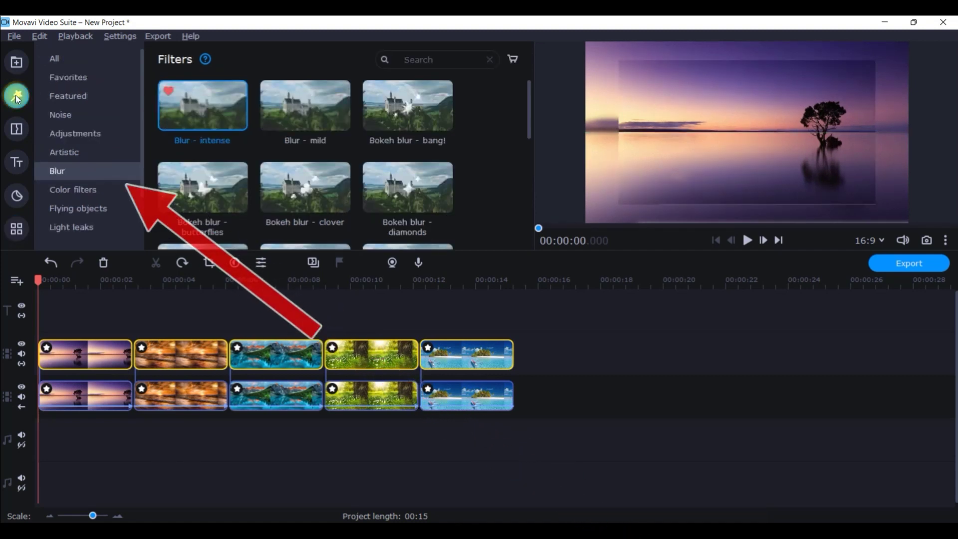
pyautogui.scroll(-3, 76, 140)
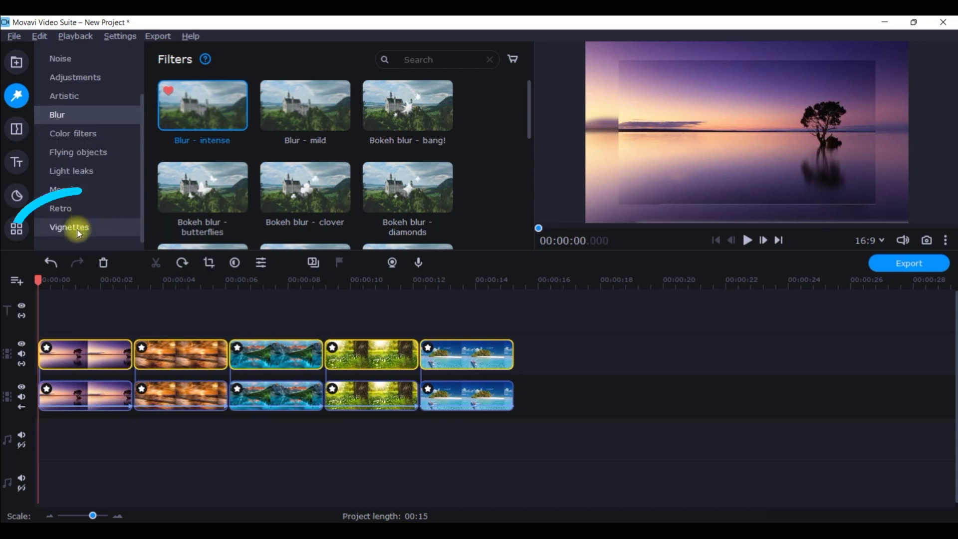
pyautogui.click(79, 228)
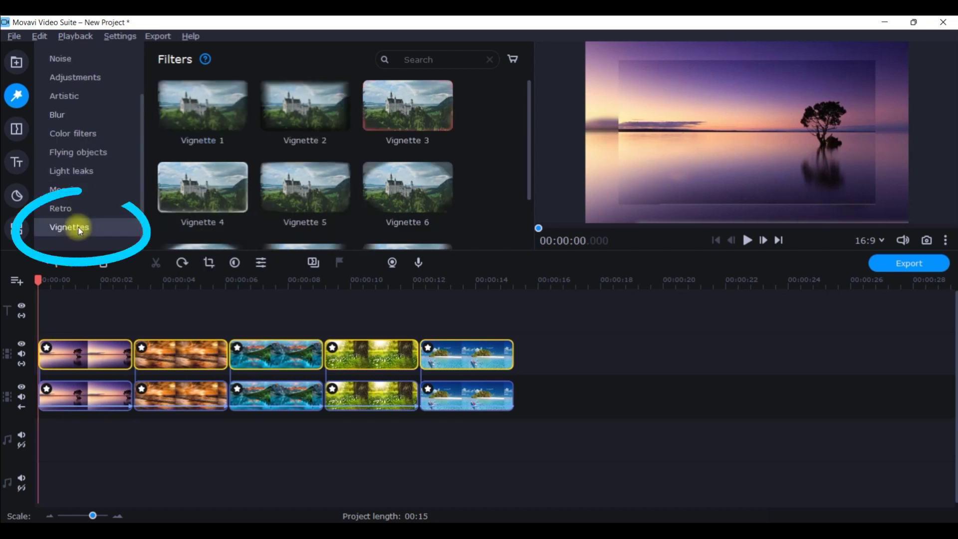
pyautogui.click(211, 190)
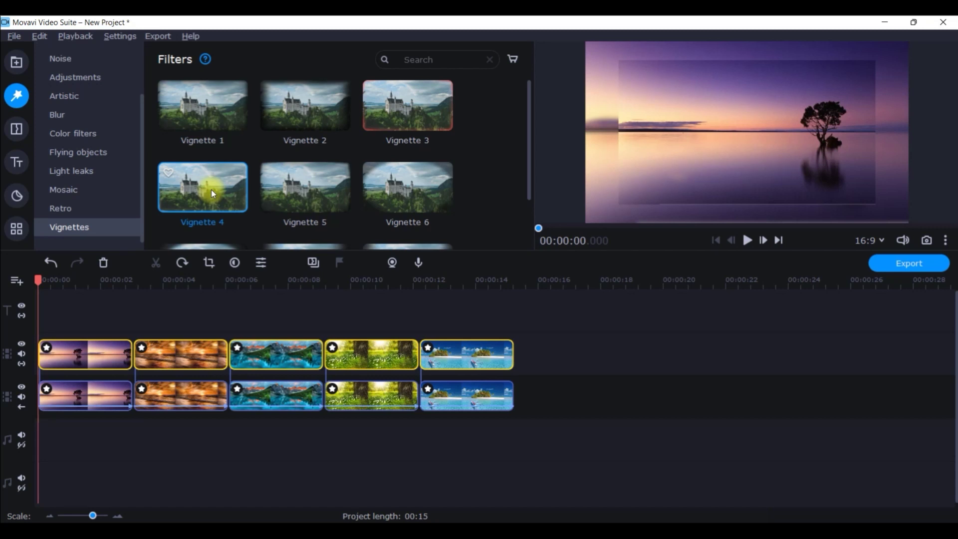
pyautogui.rightClick(212, 190)
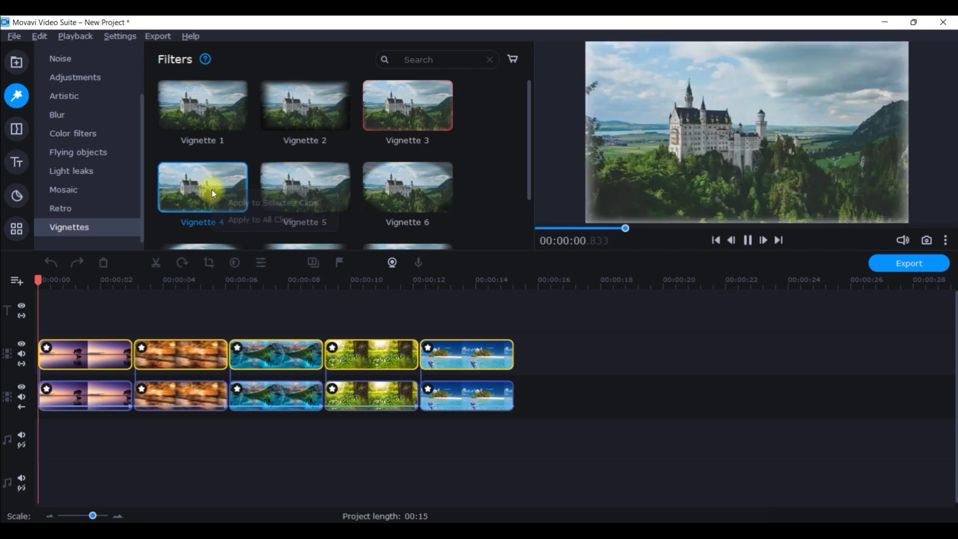
pyautogui.click(241, 203)
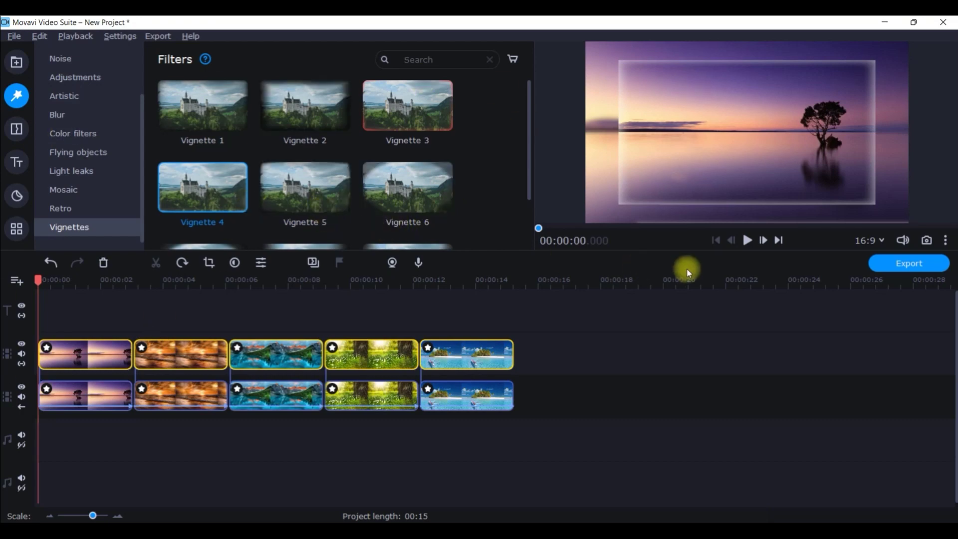
# - Unpin the player into a floating window and preview from the first clip
pyautogui.click(946, 240)
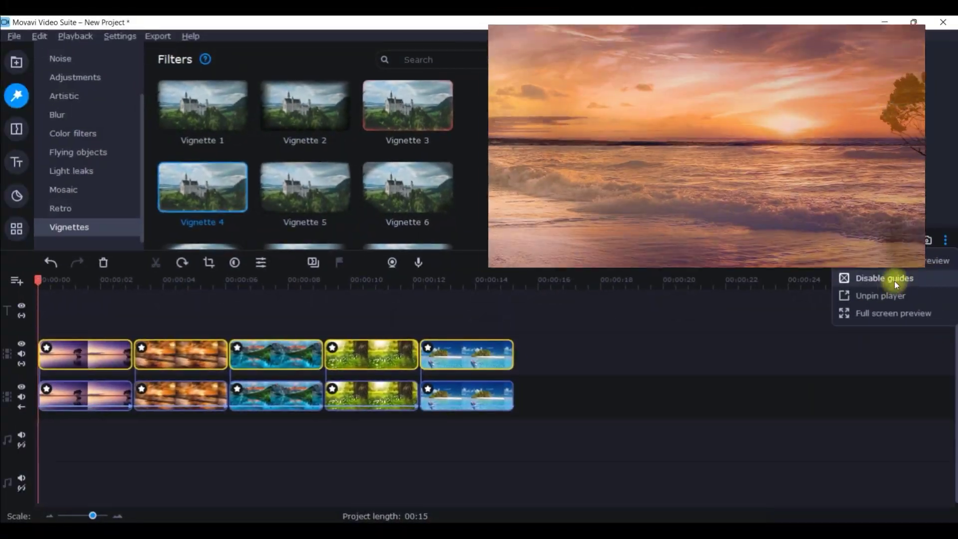
pyautogui.click(889, 295)
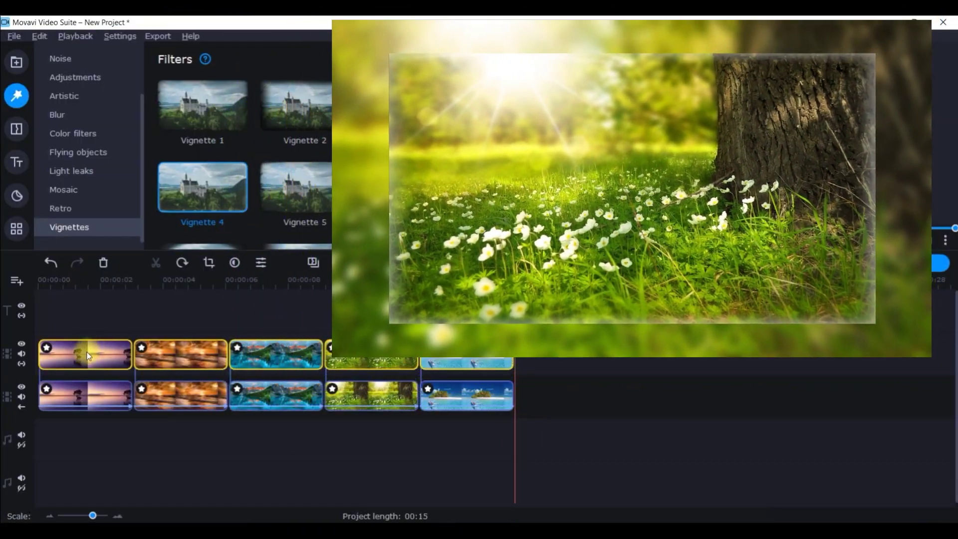
pyautogui.click(88, 355)
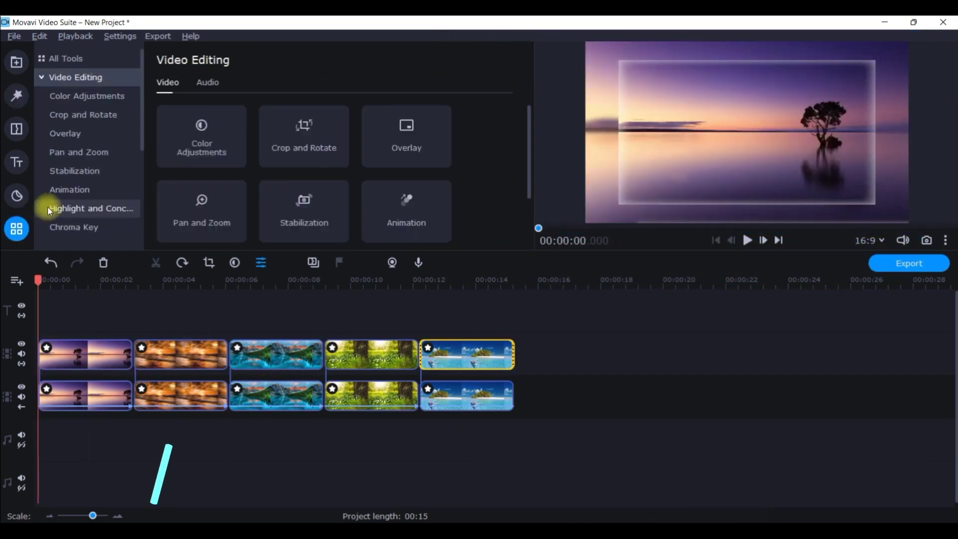
# - Add a Zoom in-out transition after each of the five selected top-track overlay clips
pyautogui.moveTo(594, 355); pyautogui.dragTo(127, 348)
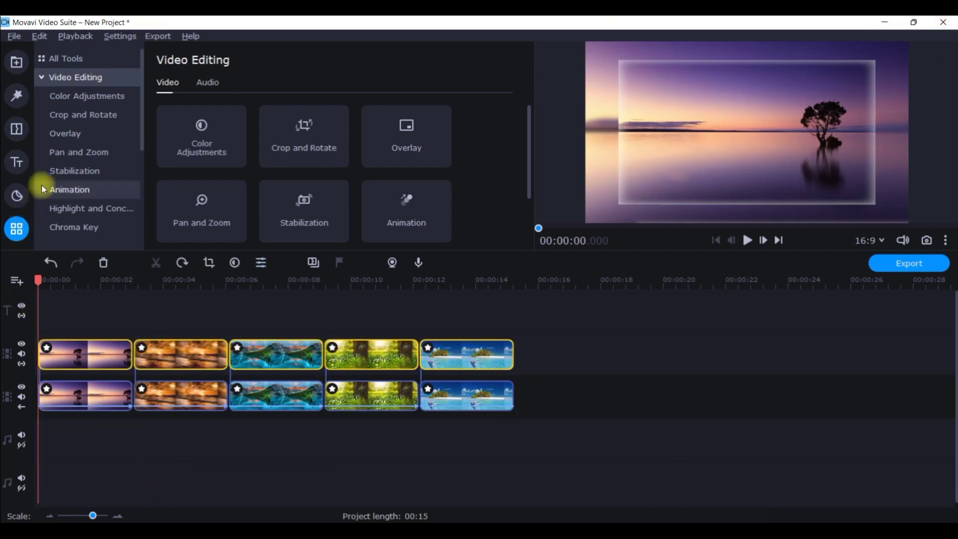
pyautogui.click(17, 131)
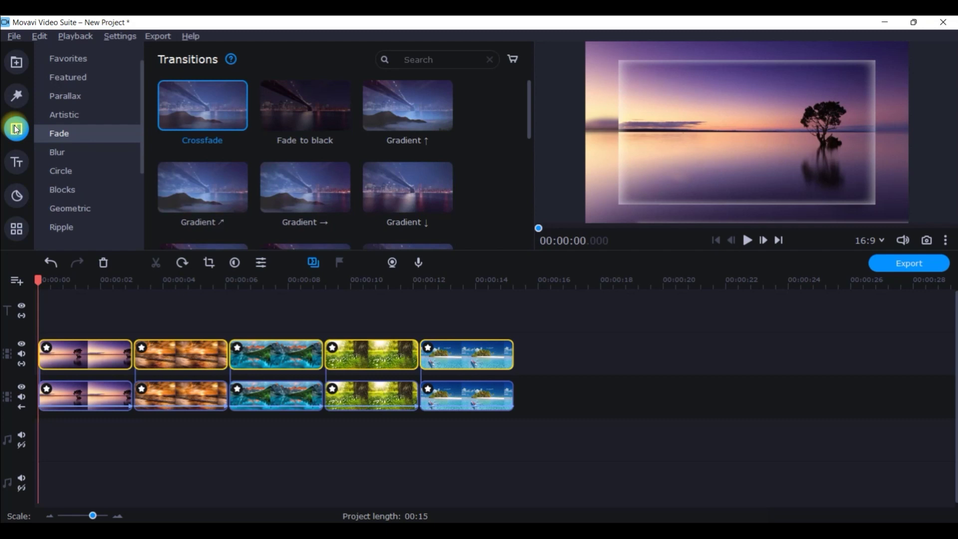
pyautogui.scroll(-3, 79, 197)
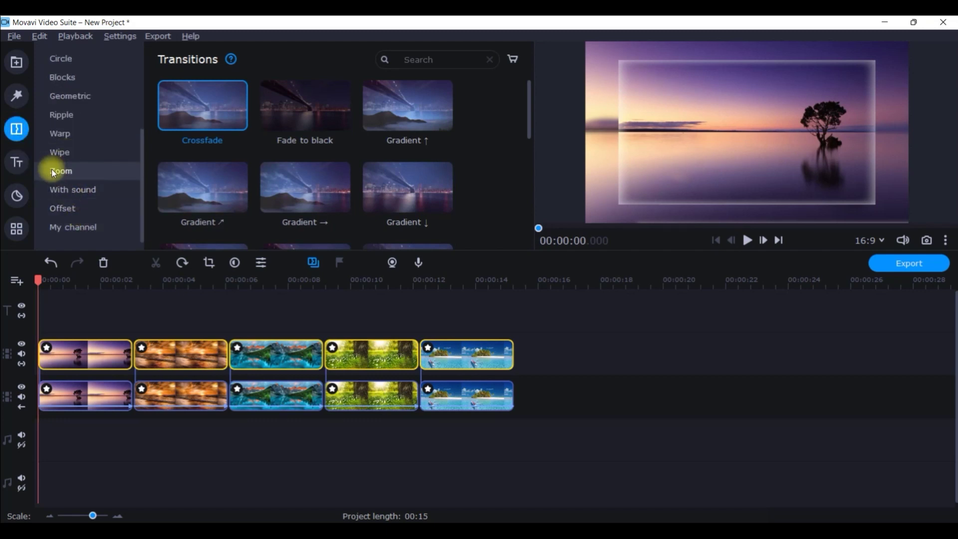
pyautogui.click(52, 171)
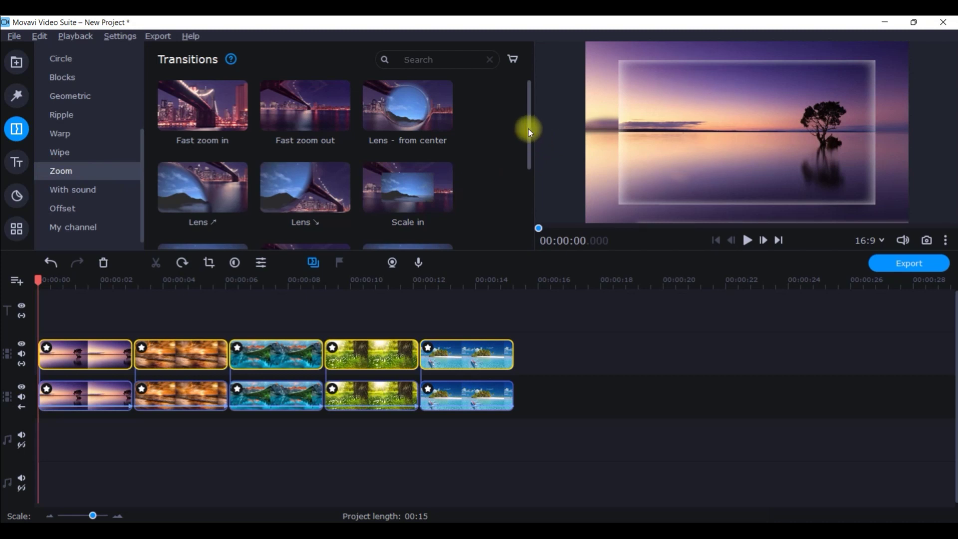
pyautogui.moveTo(528, 128); pyautogui.dragTo(534, 239)
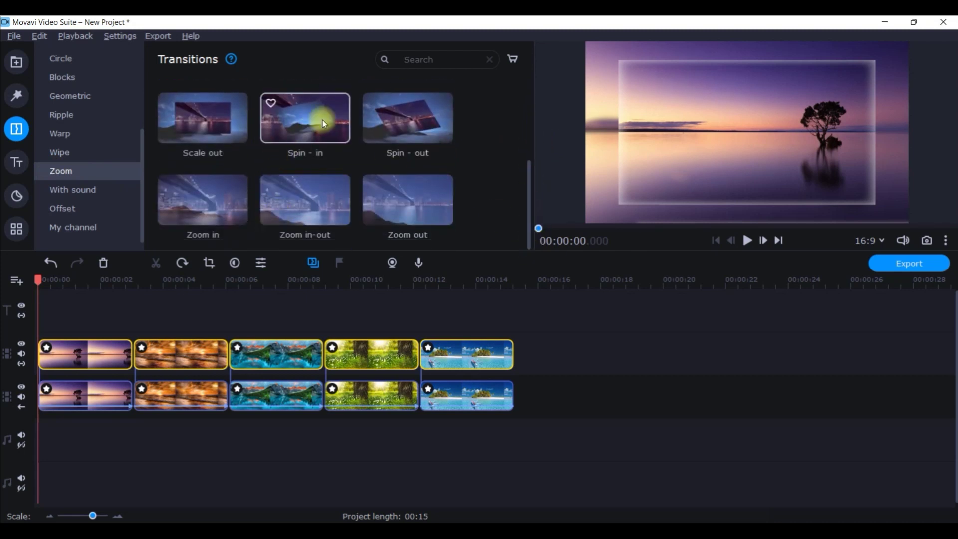
pyautogui.rightClick(308, 200)
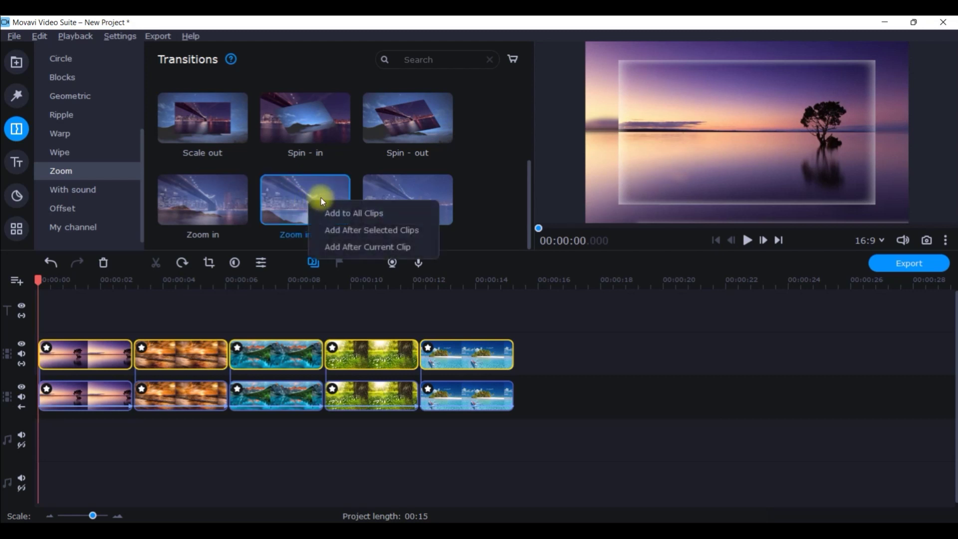
pyautogui.click(356, 232)
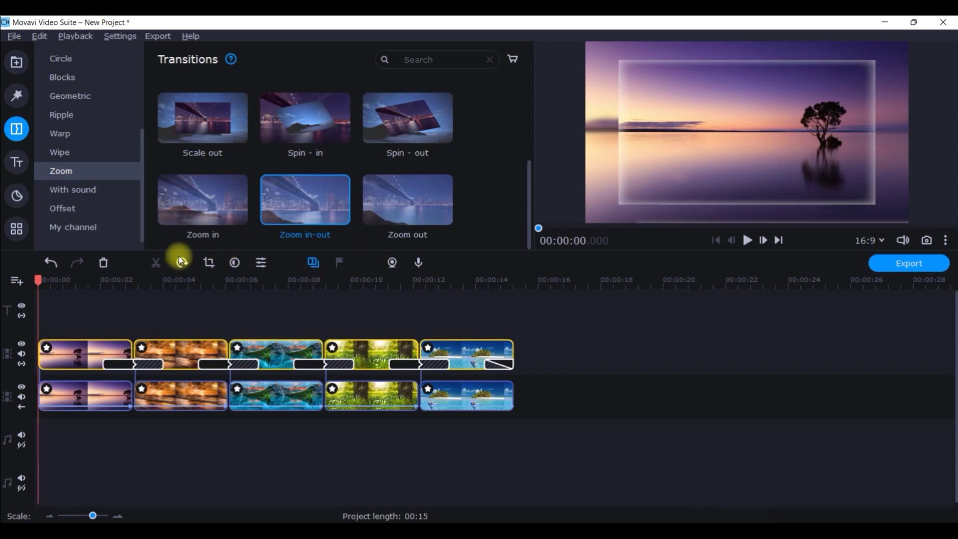
pyautogui.click(142, 362)
pyautogui.rightClick(142, 363)
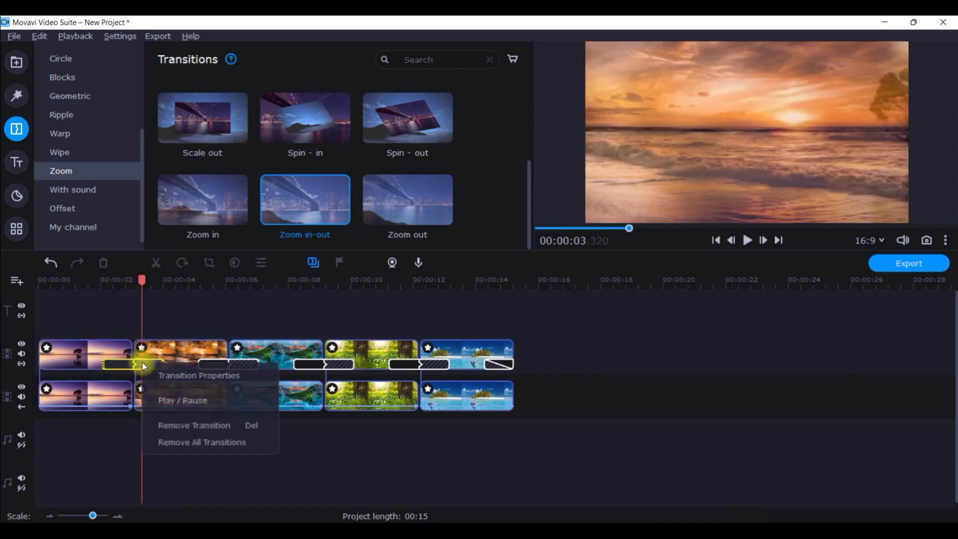
pyautogui.click(200, 375)
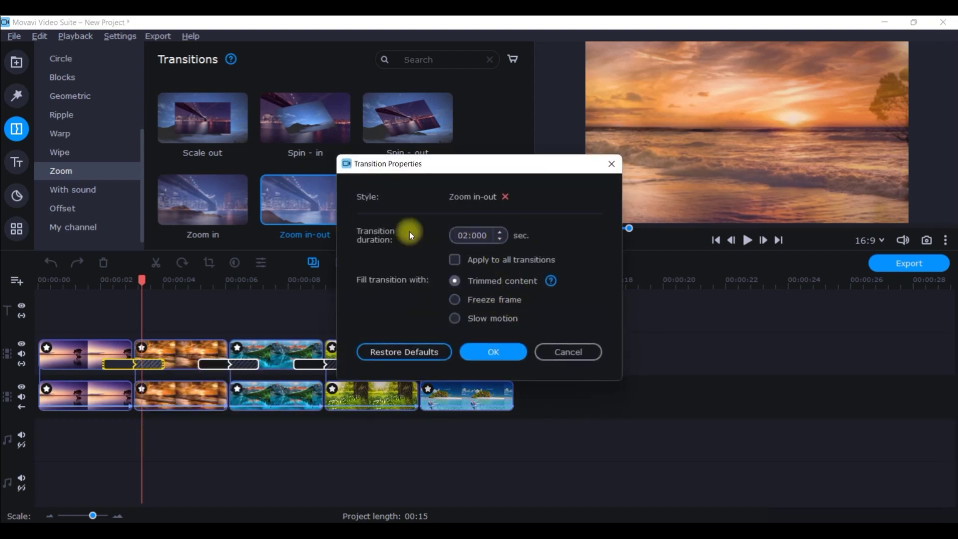
pyautogui.click(454, 259)
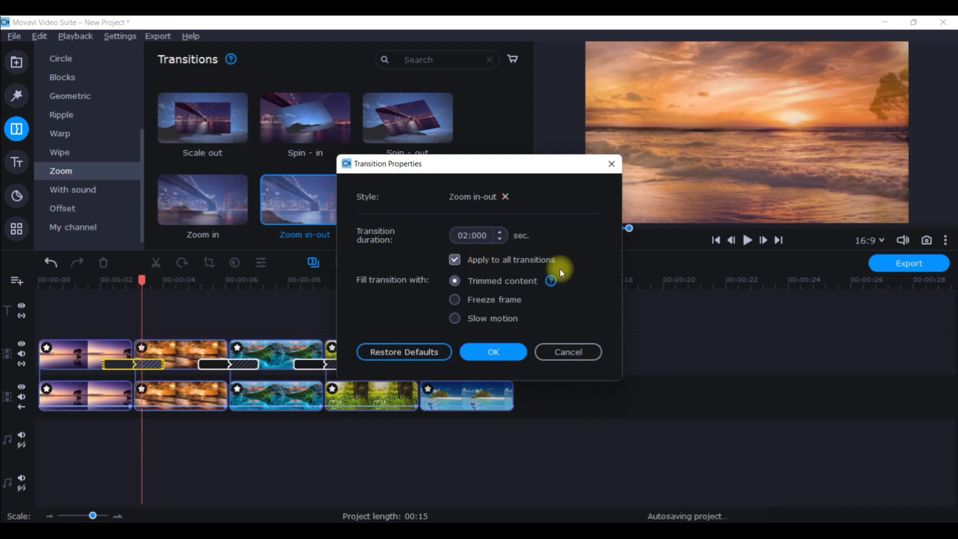
pyautogui.click(453, 257)
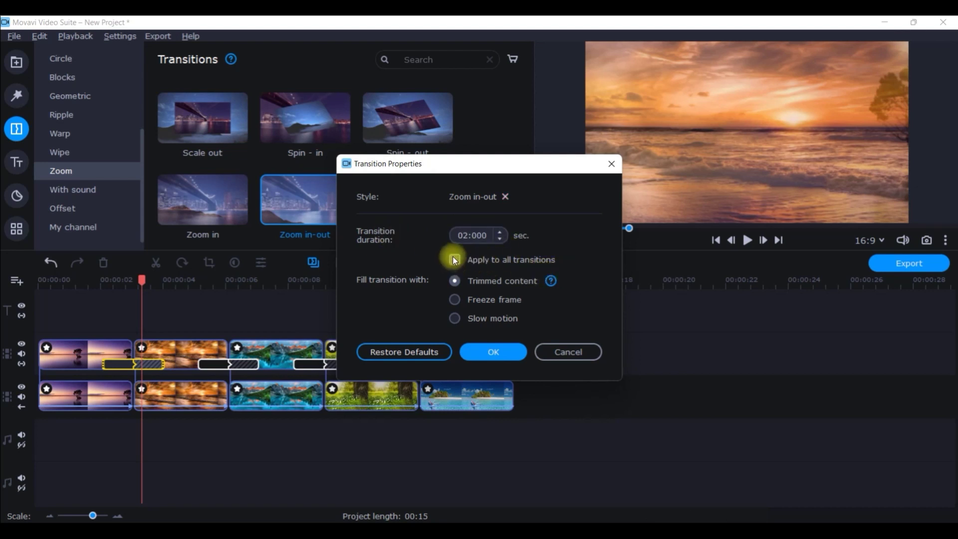
pyautogui.click(515, 352)
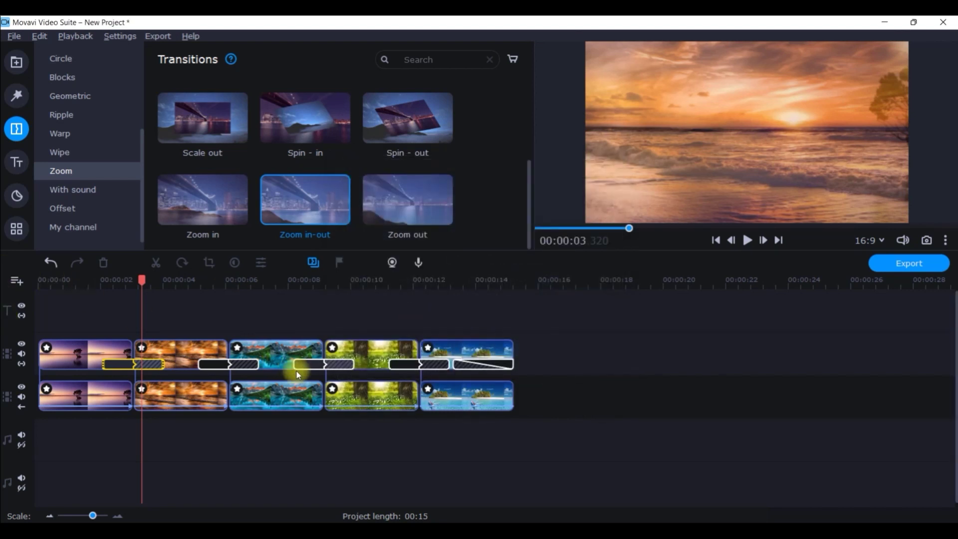
pyautogui.click(467, 369)
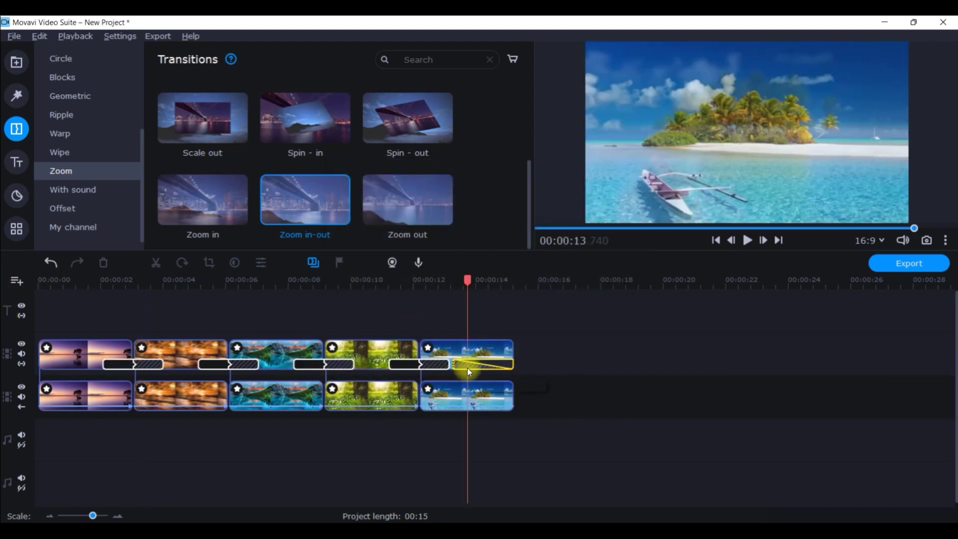
# - Delete the transition after the last overlay clip and give that clip a 0.50-second fade-out
pyautogui.press('Delete')
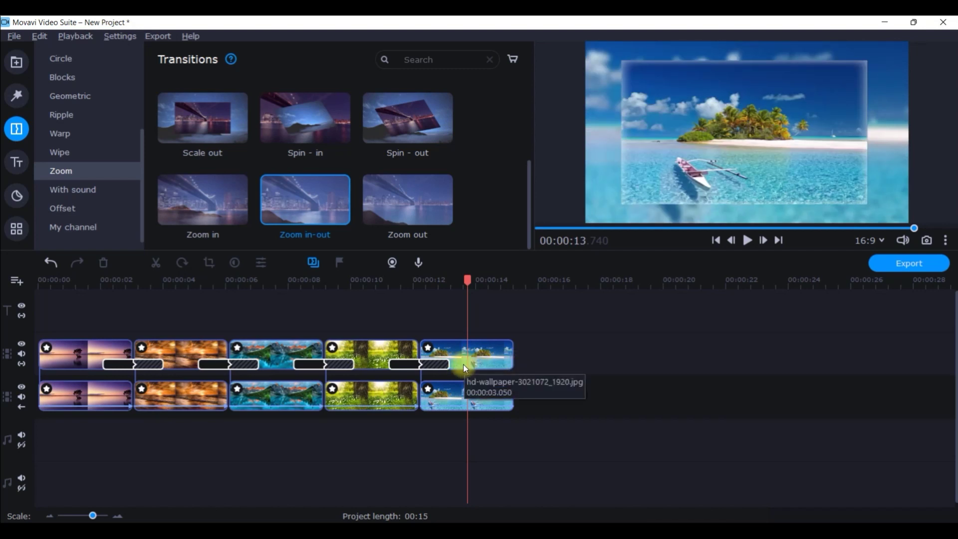
pyautogui.click(502, 360)
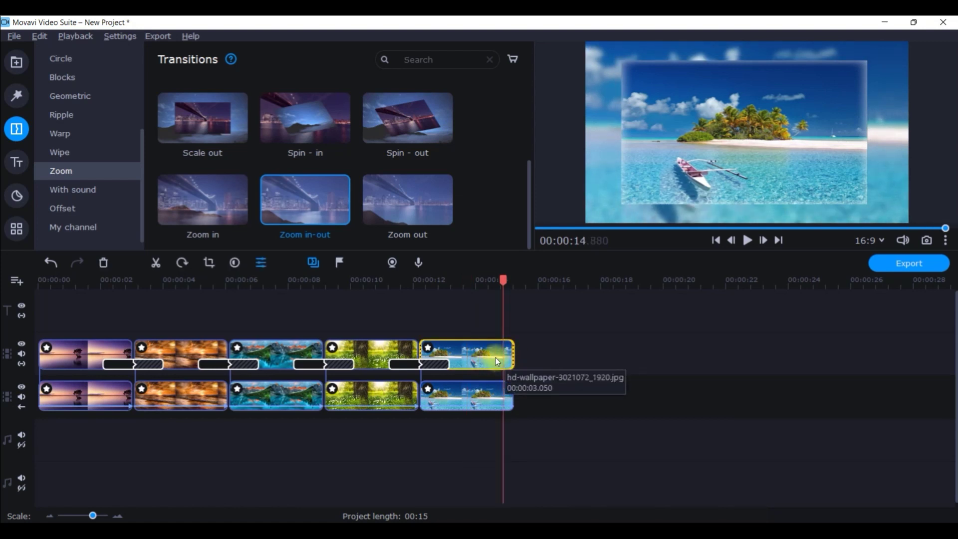
pyautogui.click(262, 262)
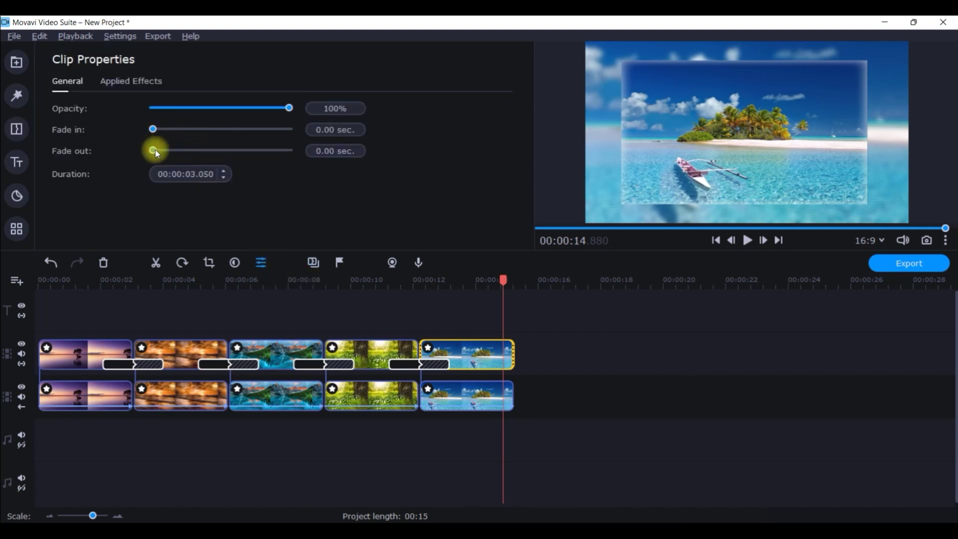
pyautogui.moveTo(154, 150); pyautogui.dragTo(160, 150)
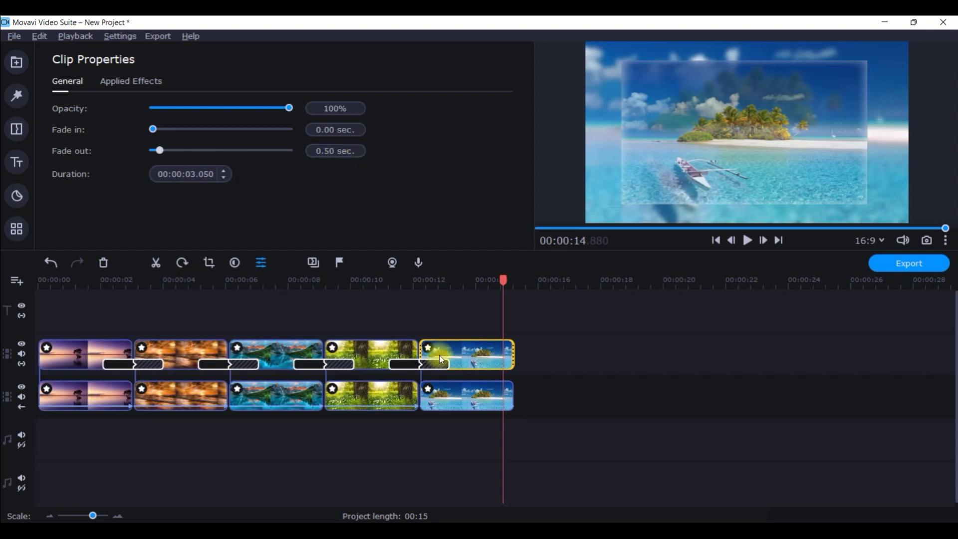
pyautogui.moveTo(620, 423); pyautogui.dragTo(74, 409)
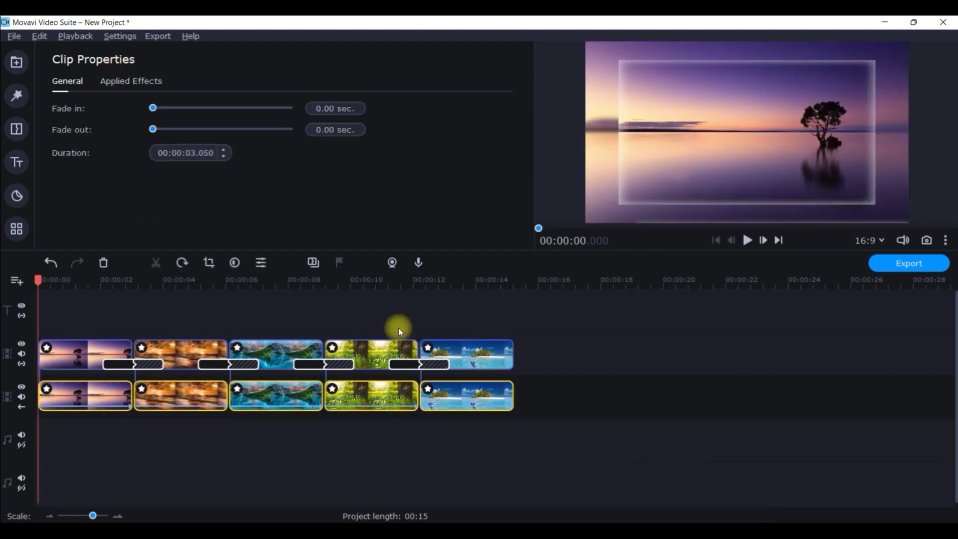
# - Add Crossfade to all lower-track background clips, then delete the transitions after the final clips
pyautogui.click(16, 129)
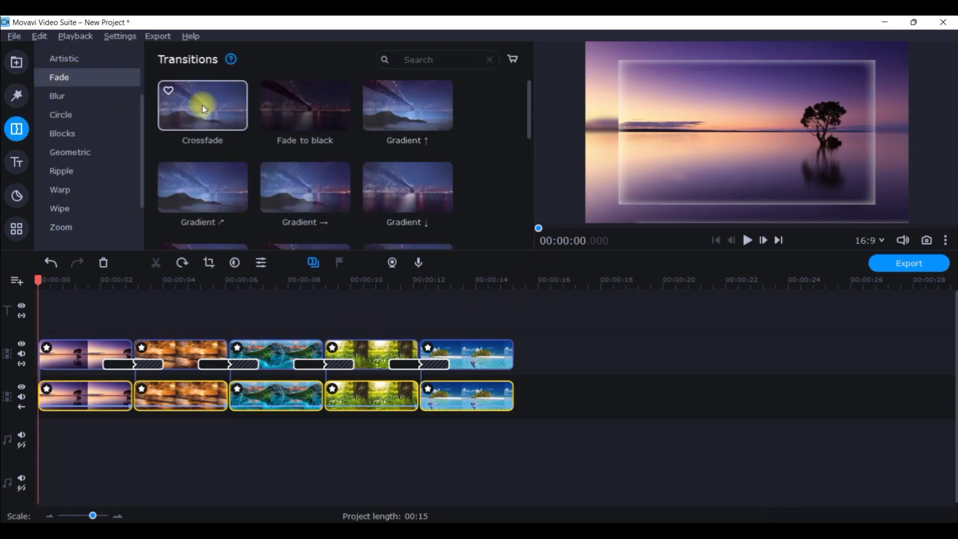
pyautogui.rightClick(202, 106)
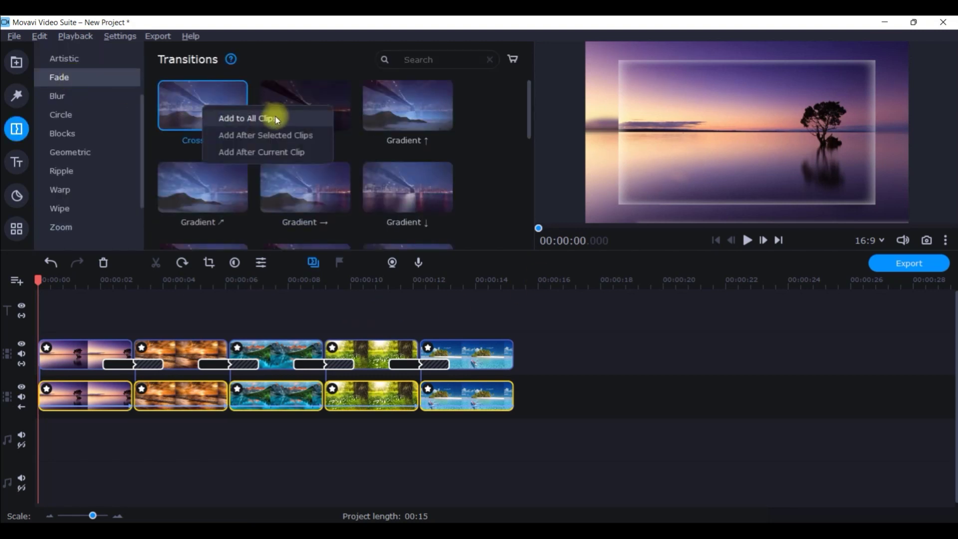
pyautogui.click(277, 120)
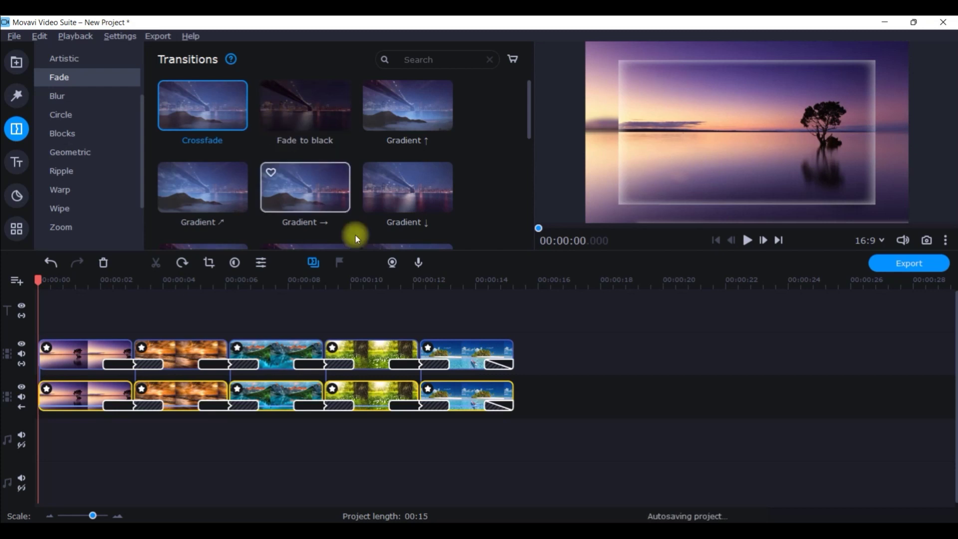
pyautogui.click(503, 406)
pyautogui.press('Delete')
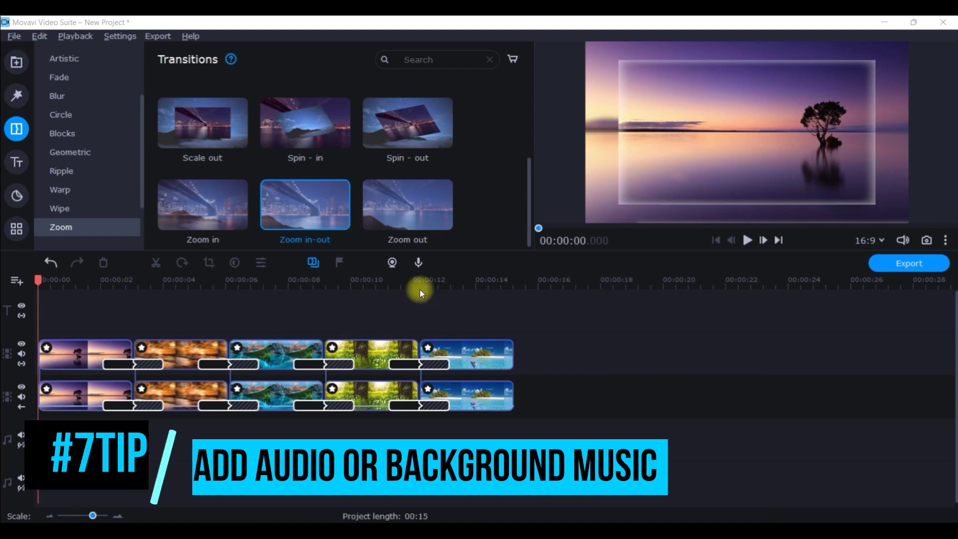
# - Place the We Wish You A Merry Christmas mp3 from the Media Bin onto the audio track
pyautogui.click(17, 62)
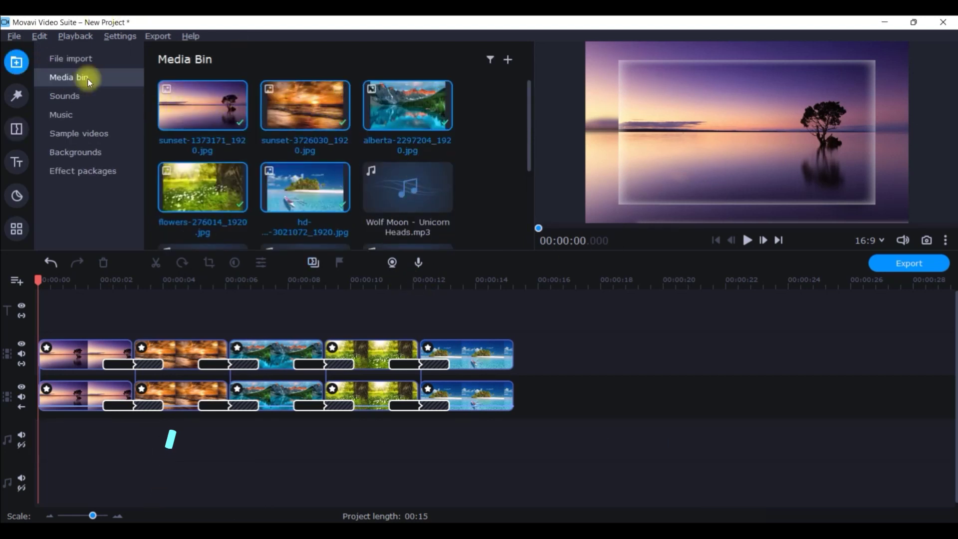
pyautogui.click(89, 59)
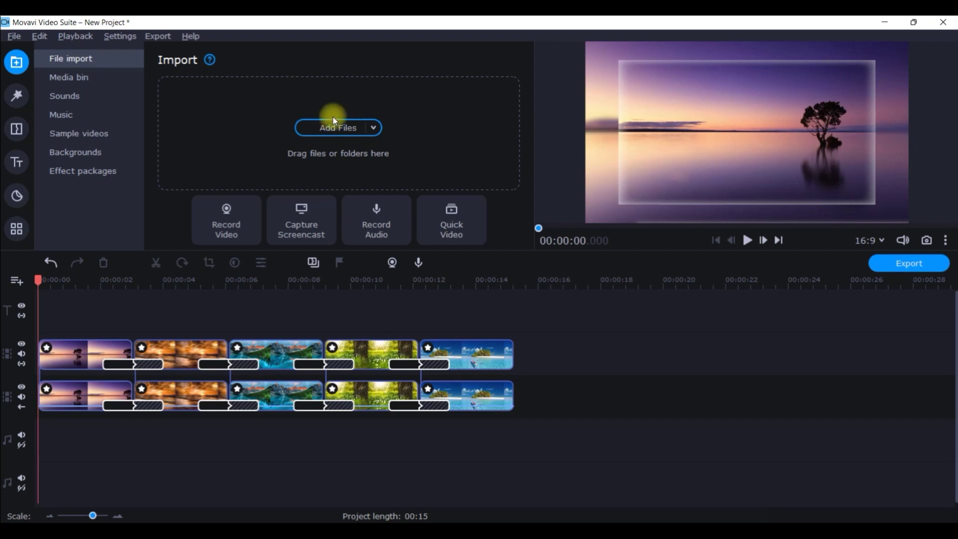
pyautogui.click(98, 77)
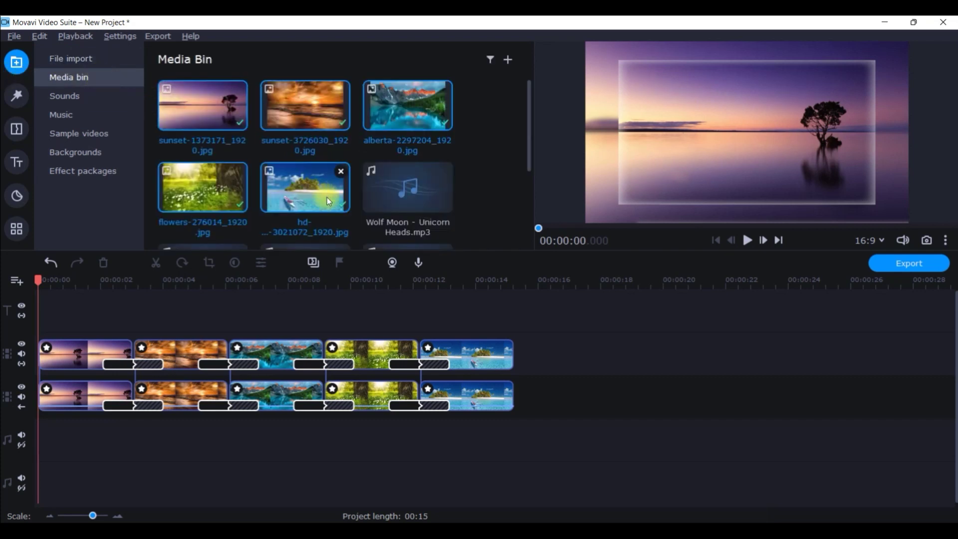
pyautogui.scroll(-1, 411, 196)
pyautogui.scroll(-2, 399, 191)
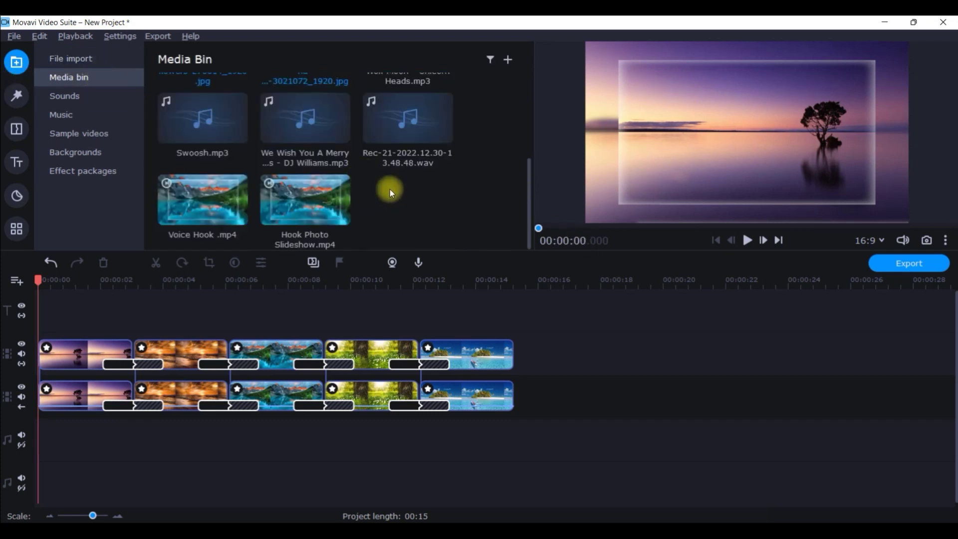
pyautogui.moveTo(274, 107); pyautogui.dragTo(45, 428)
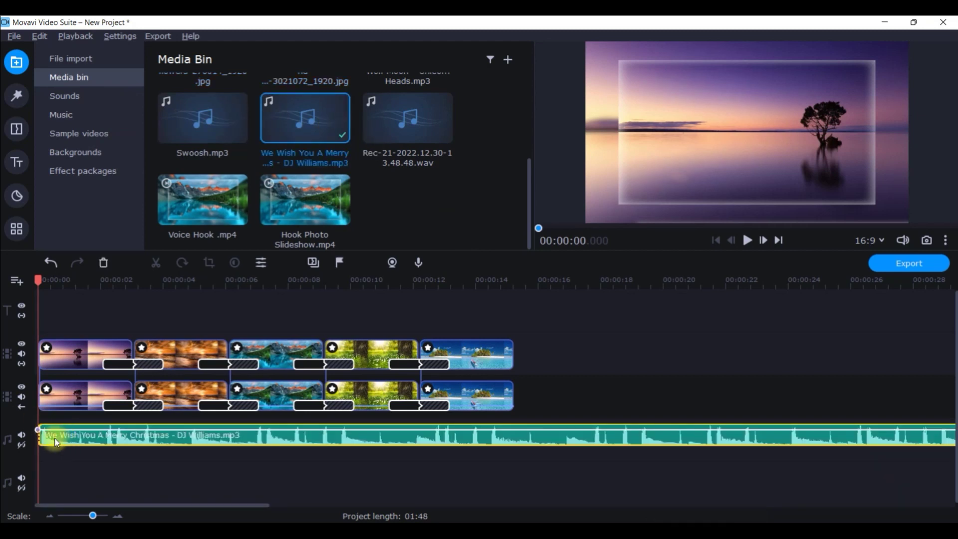
# - Split the music at 00:15 where the photos end and delete the leftover piece
pyautogui.moveTo(44, 281); pyautogui.dragTo(513, 358)
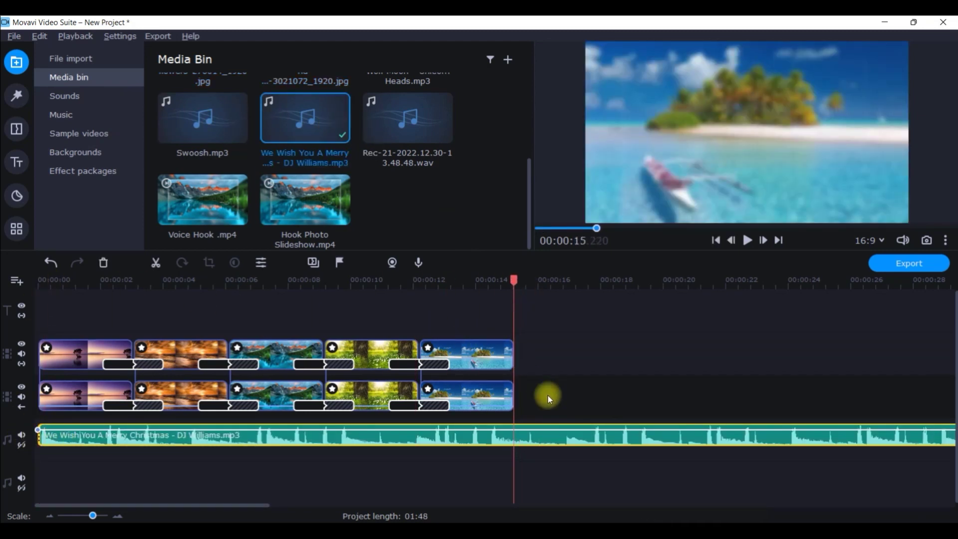
pyautogui.rightClick(532, 434)
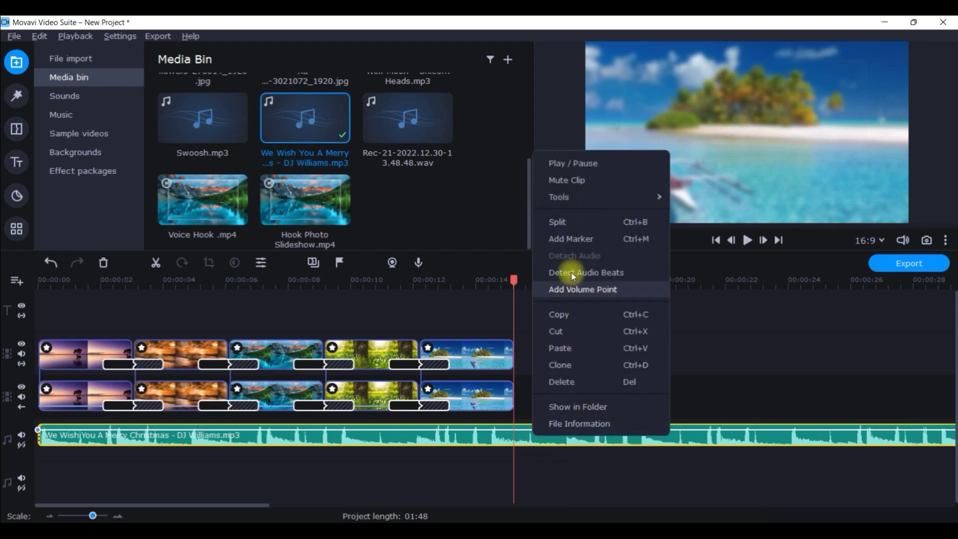
pyautogui.click(567, 223)
pyautogui.click(590, 433)
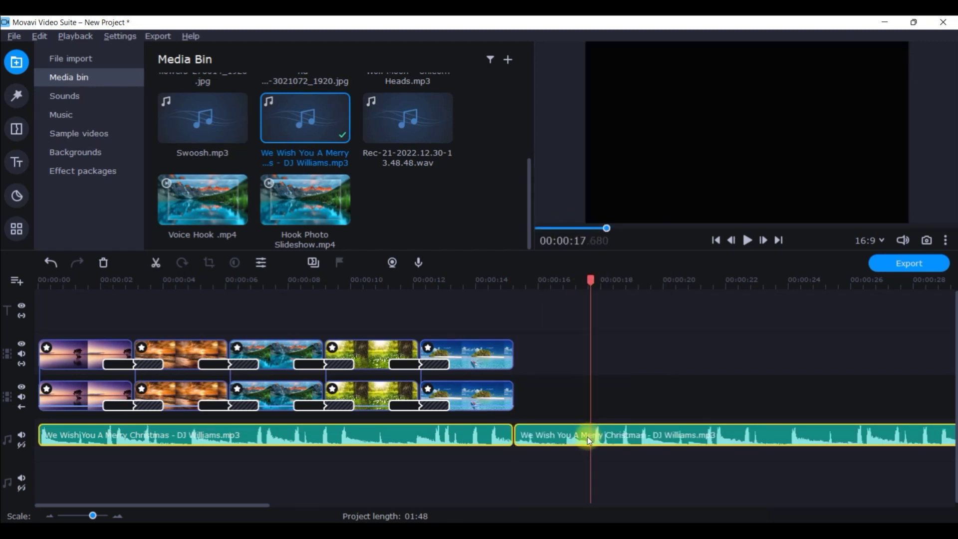
pyautogui.click(587, 436)
pyautogui.press('Delete')
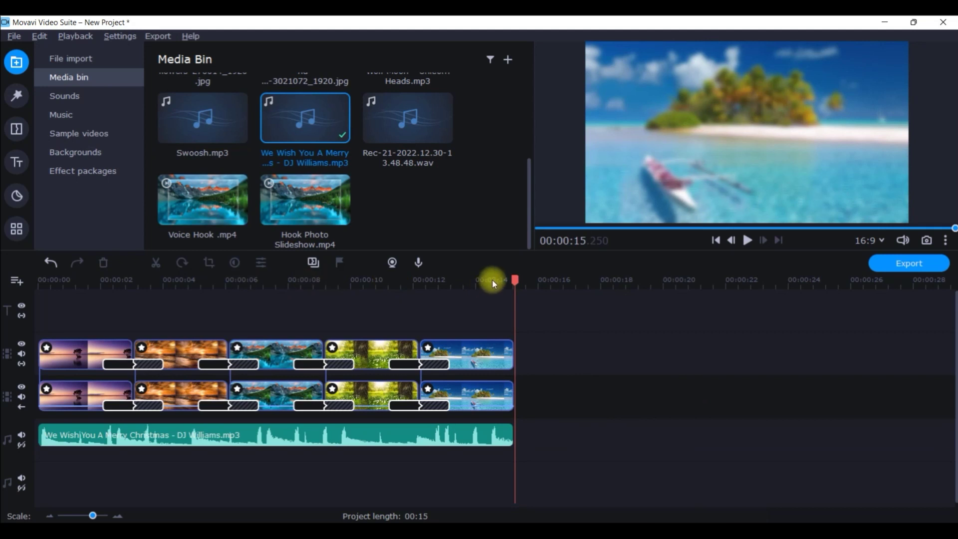
pyautogui.moveTo(512, 281); pyautogui.dragTo(12, 277)
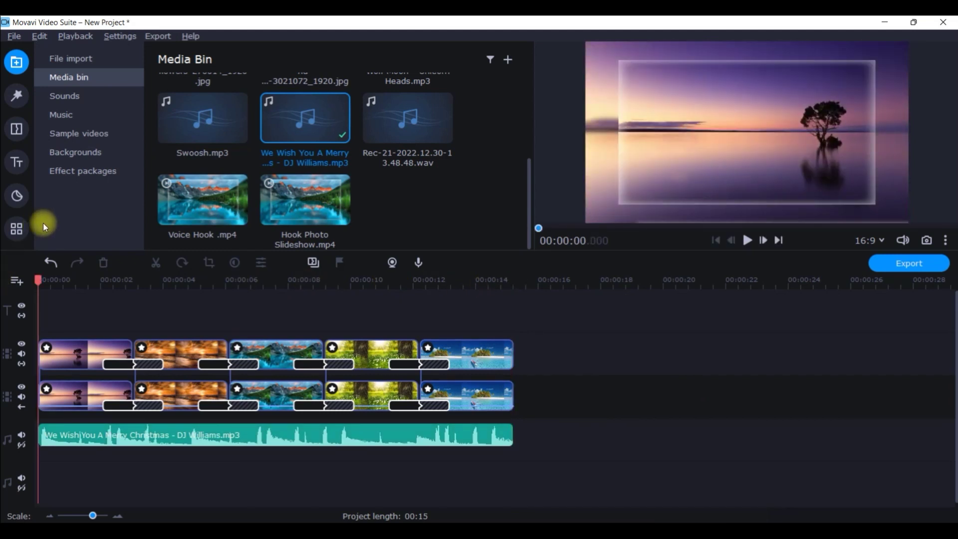
# - Set the Christmas music to 50% volume with 0.50-second fade-in and fade-out
pyautogui.click(191, 433)
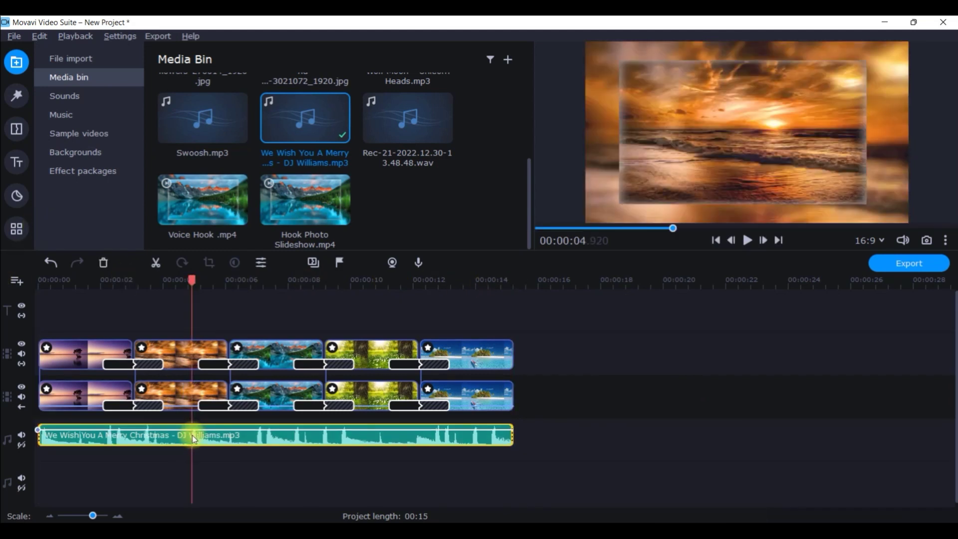
pyautogui.click(259, 263)
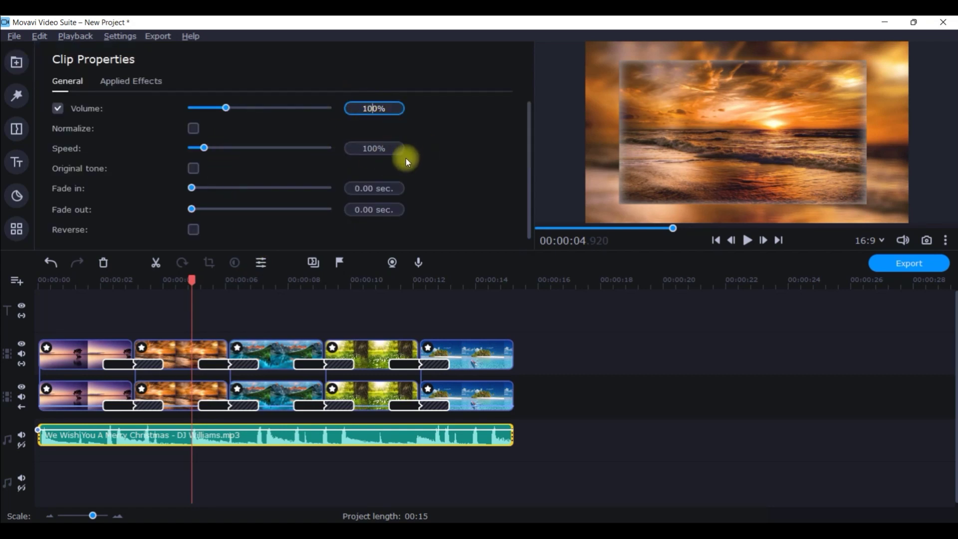
pyautogui.press('BackSpace')
pyautogui.press('BackSpace')
pyautogui.write('5')
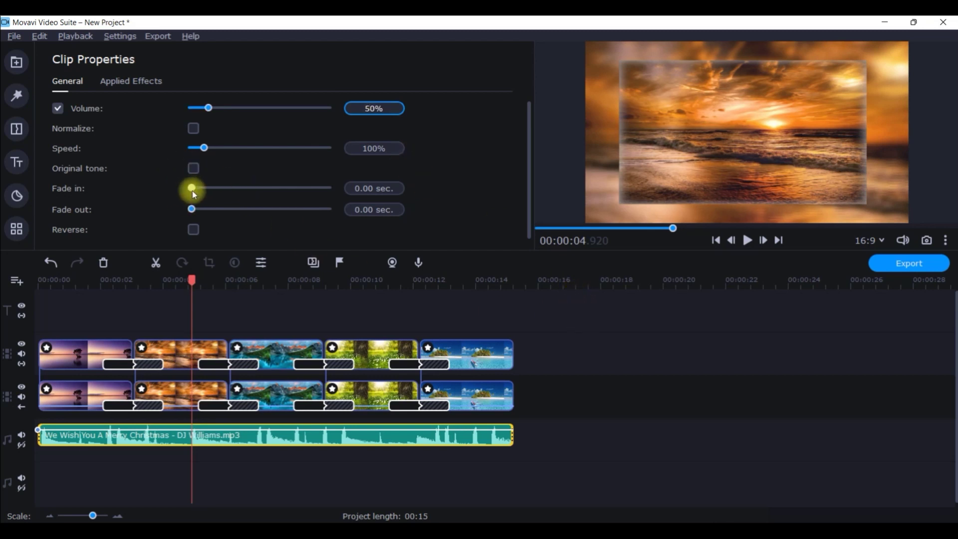
pyautogui.moveTo(193, 188); pyautogui.dragTo(197, 187)
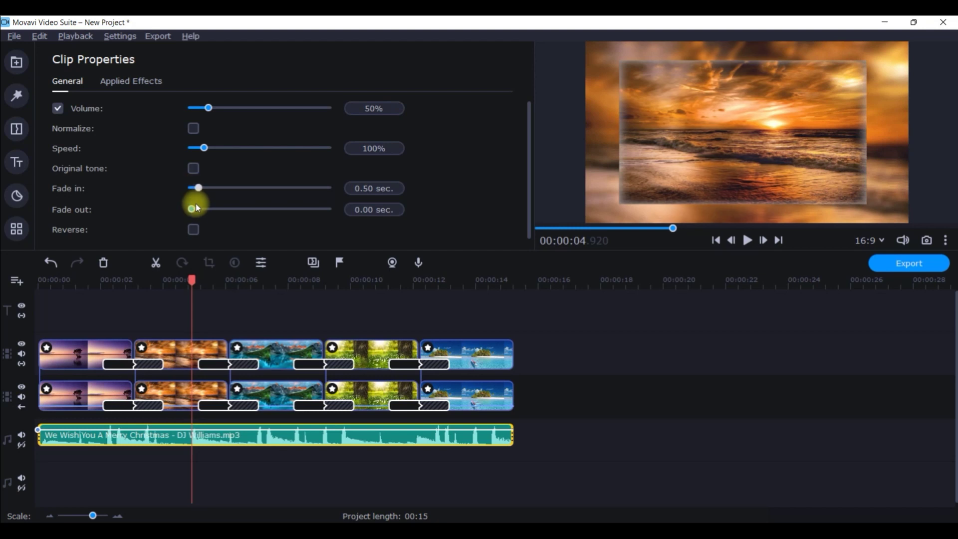
pyautogui.moveTo(192, 211)
# - Play the 15-second slideshow full screen through to the end, then exit playback
pyautogui.click(487, 352)
pyautogui.press('Home')
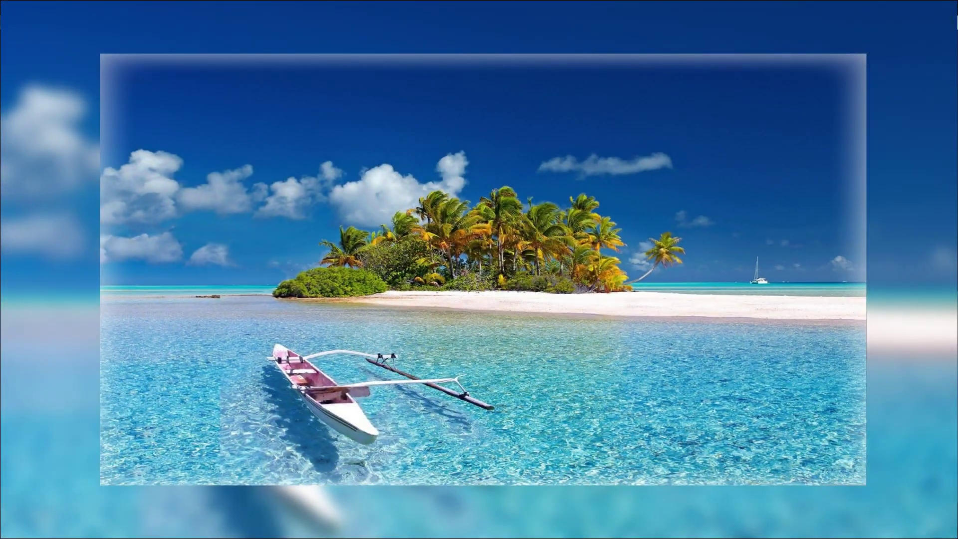
pyautogui.press('Escape')
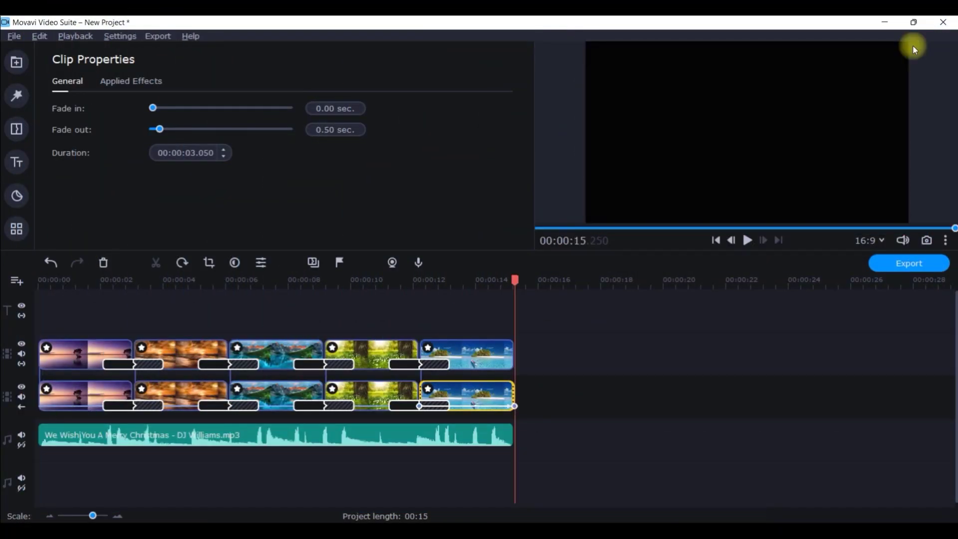
# - Move the playhead back to 00:00:00 at the start of the slideshow
pyautogui.moveTo(514, 279); pyautogui.dragTo(17, 279)
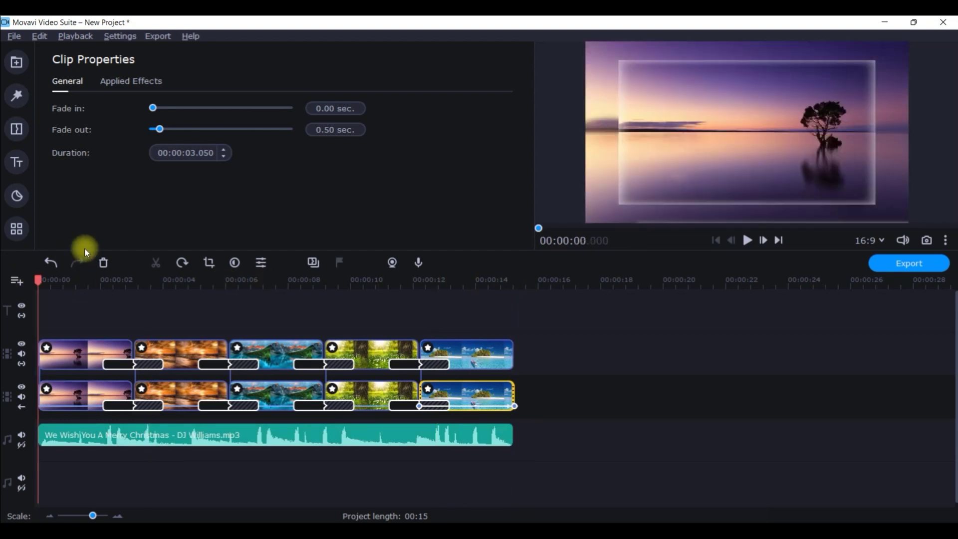